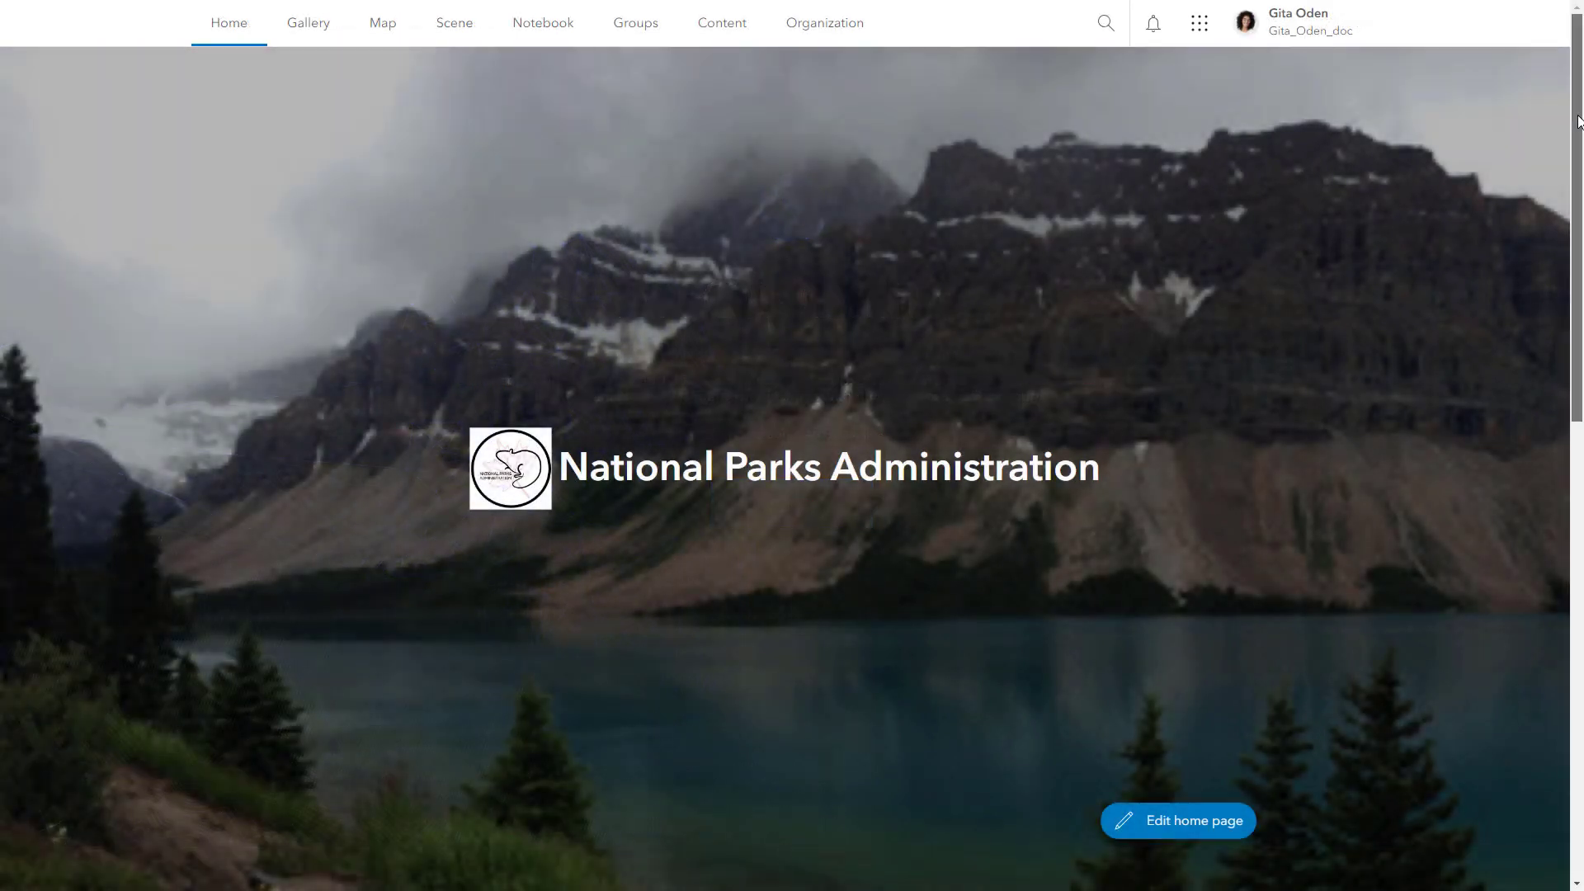
Scroll down the organization home page to review its content.
drag(1578, 121, 1577, 518)
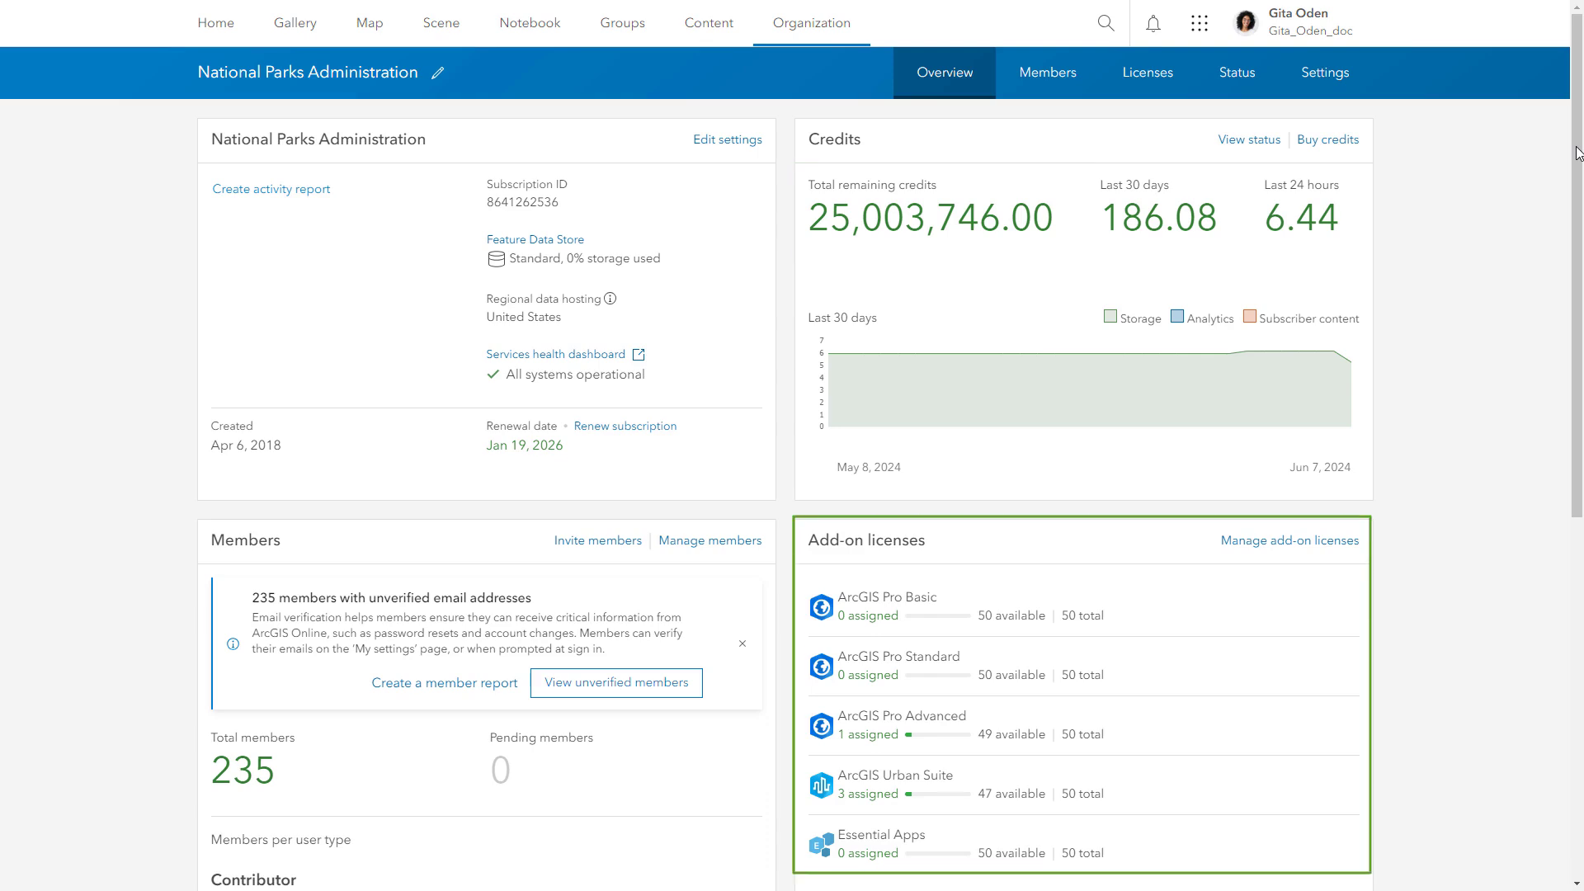
drag(1577, 152, 1562, 536)
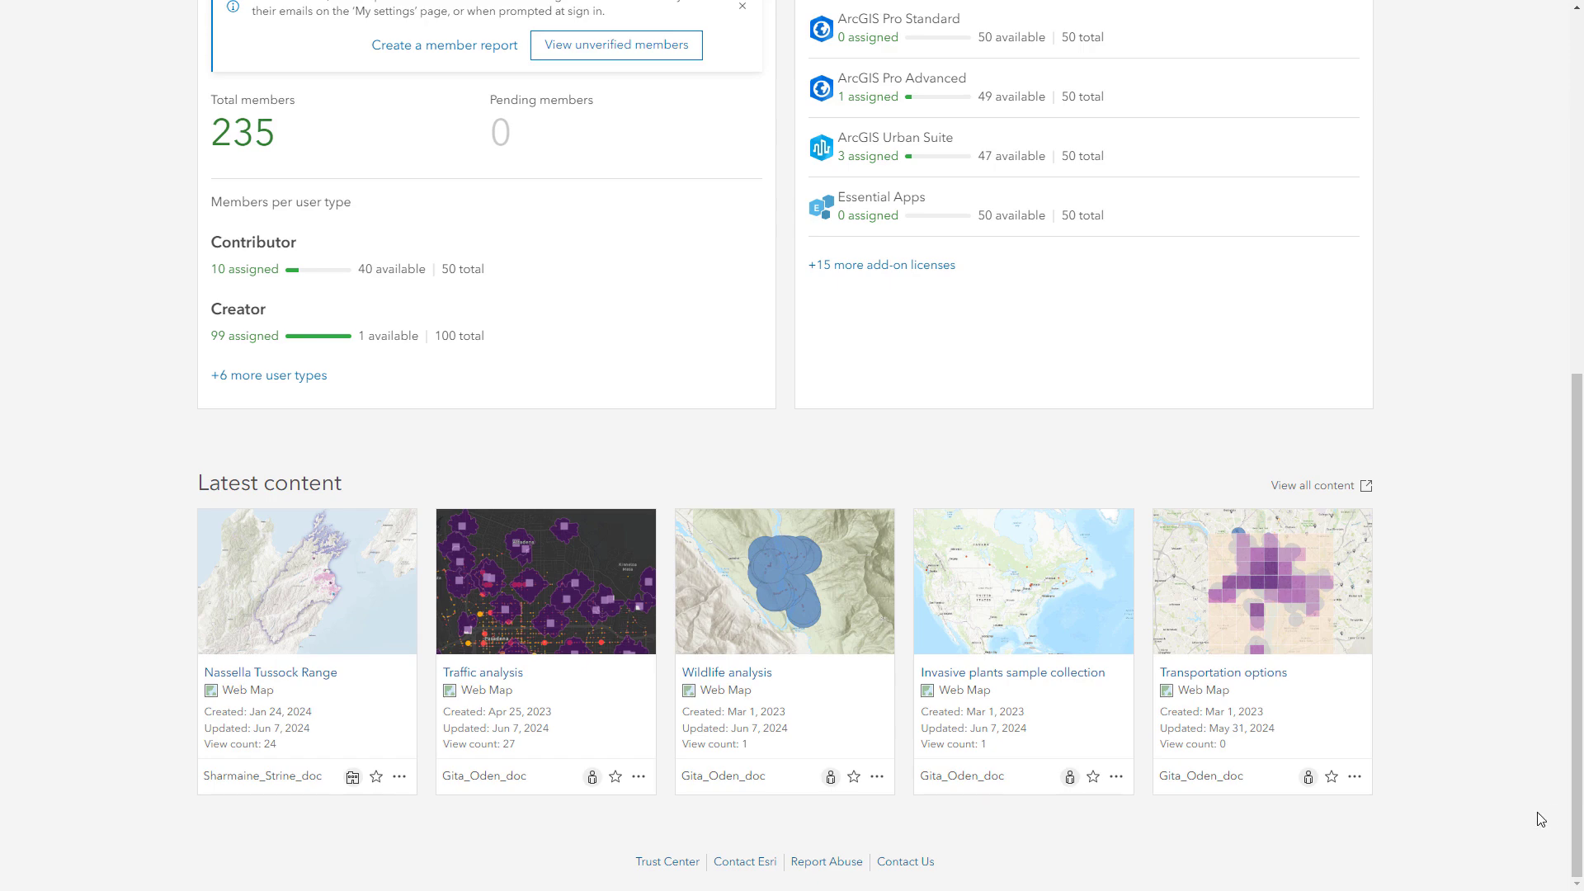
drag(1577, 804, 1576, 431)
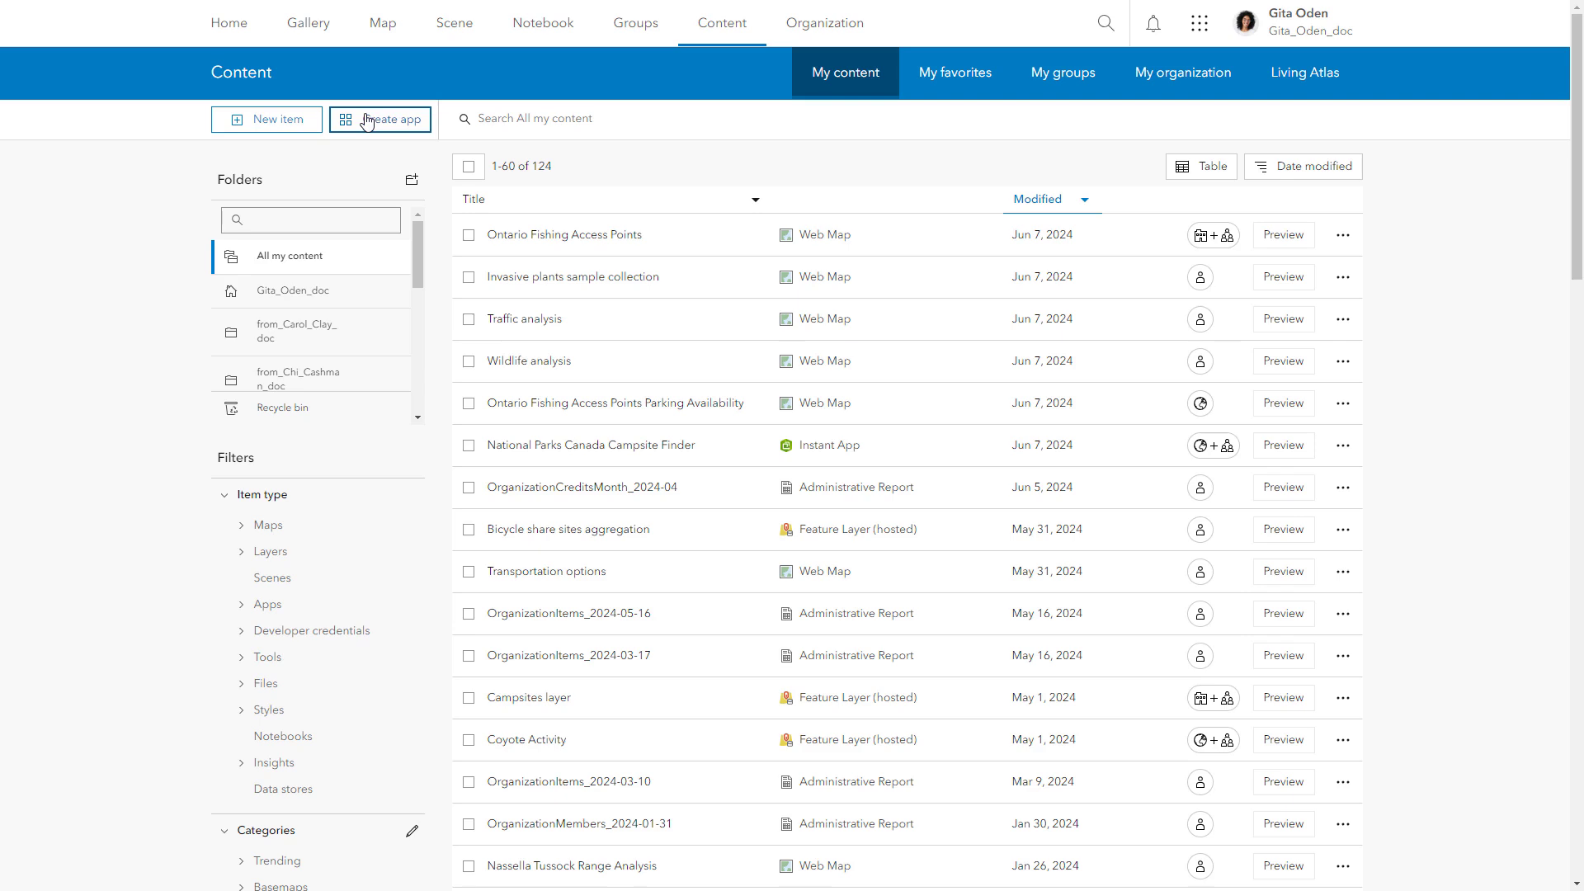
Tag the organization's Marine Wildlife Sightings map with Environment categories Oceans, Habitat and Species.
click(1216, 89)
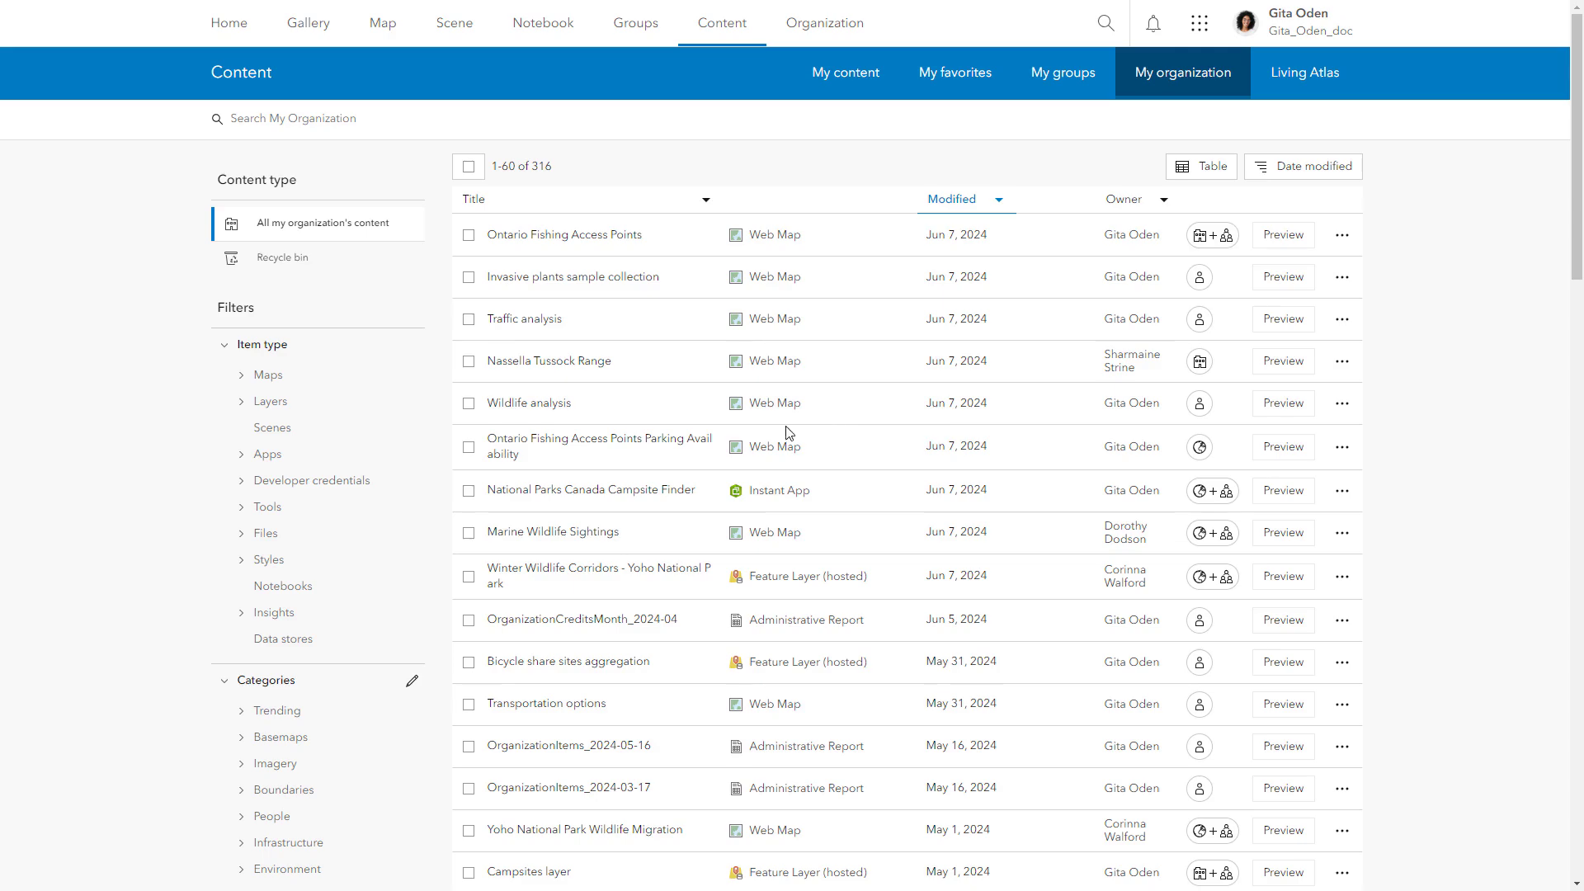
click(468, 533)
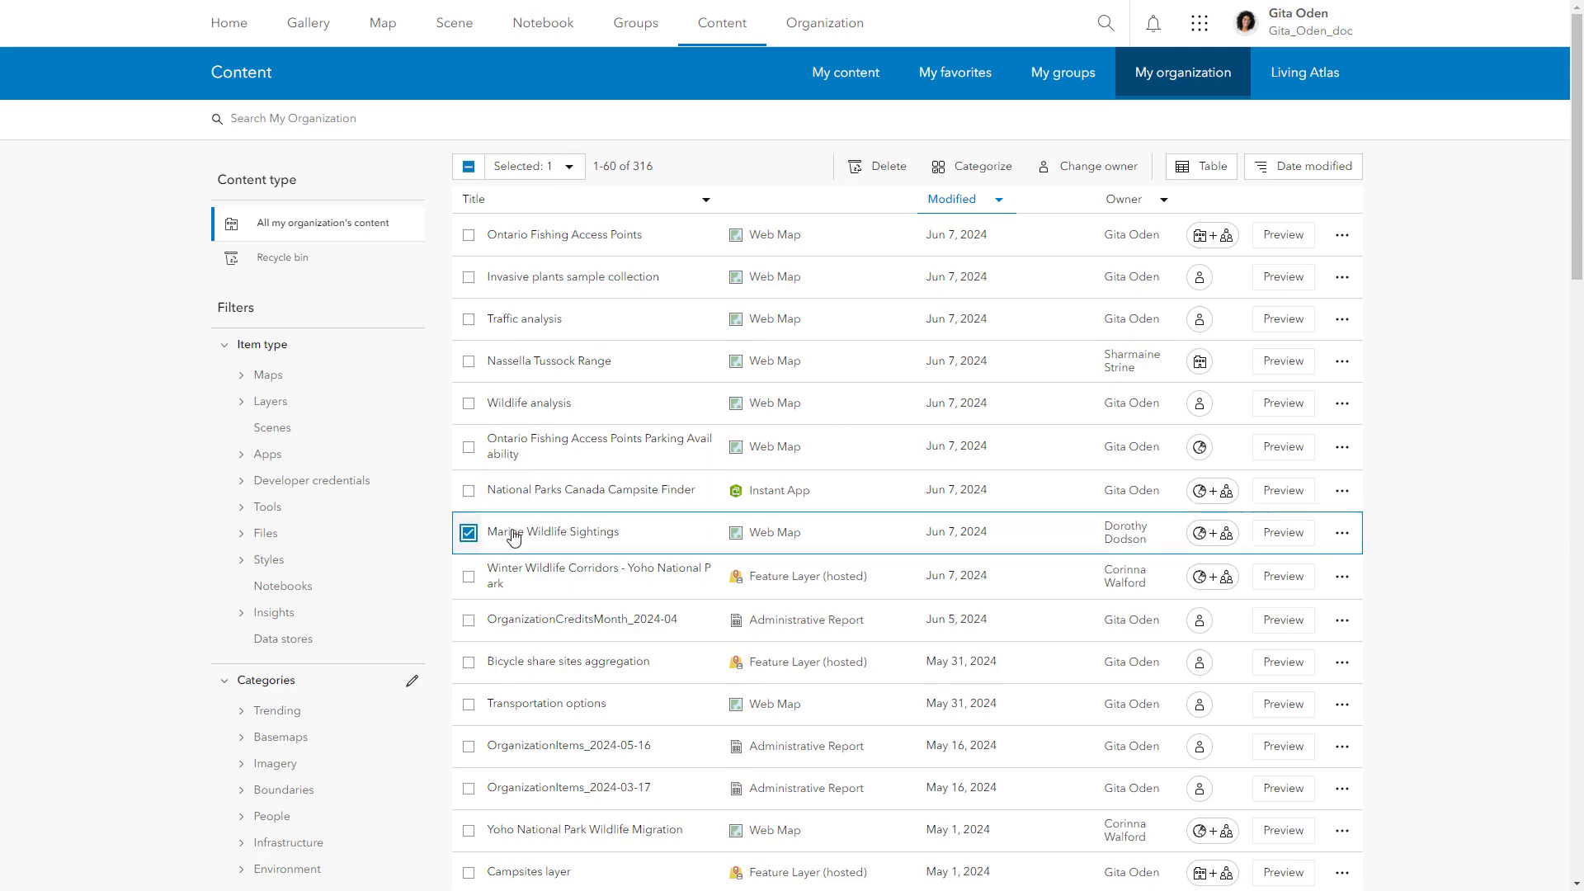
click(973, 166)
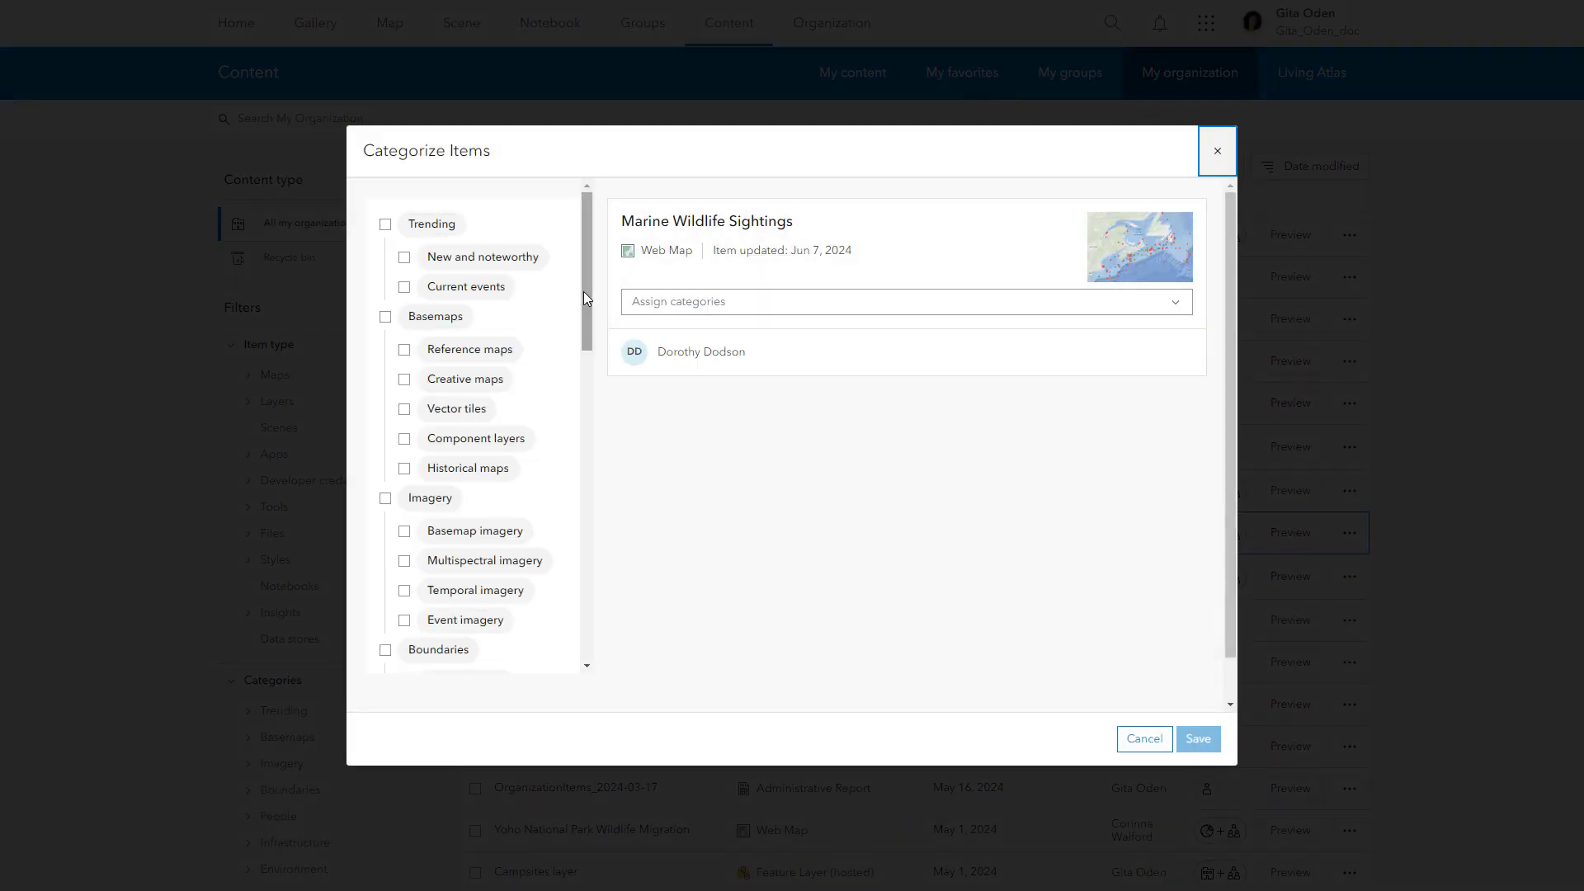
drag(584, 291, 578, 615)
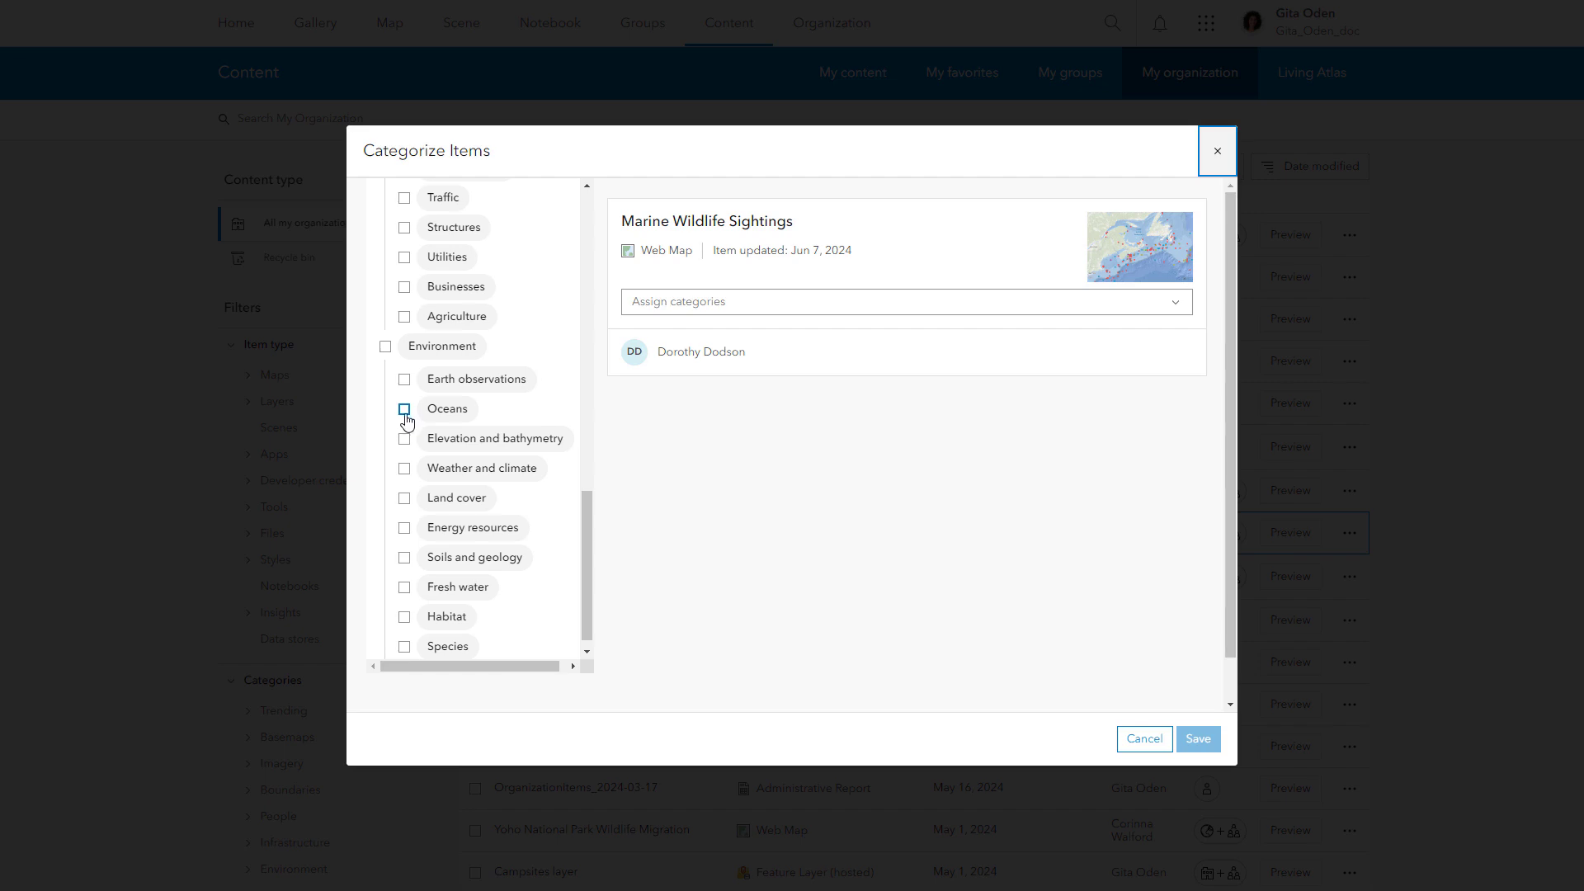
click(405, 410)
click(403, 617)
click(404, 646)
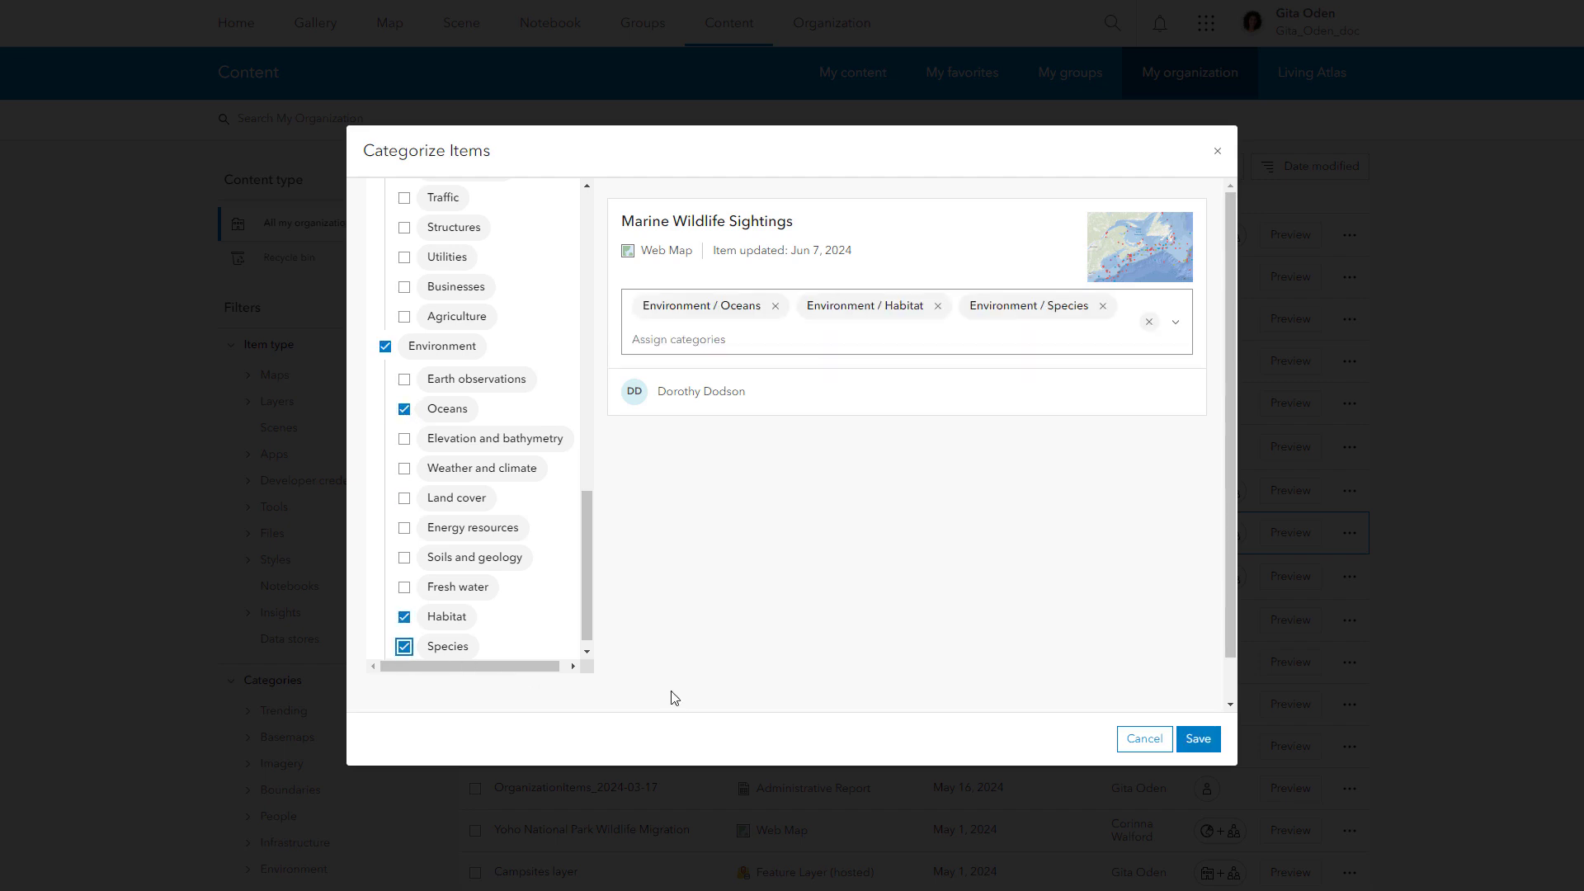
click(1196, 739)
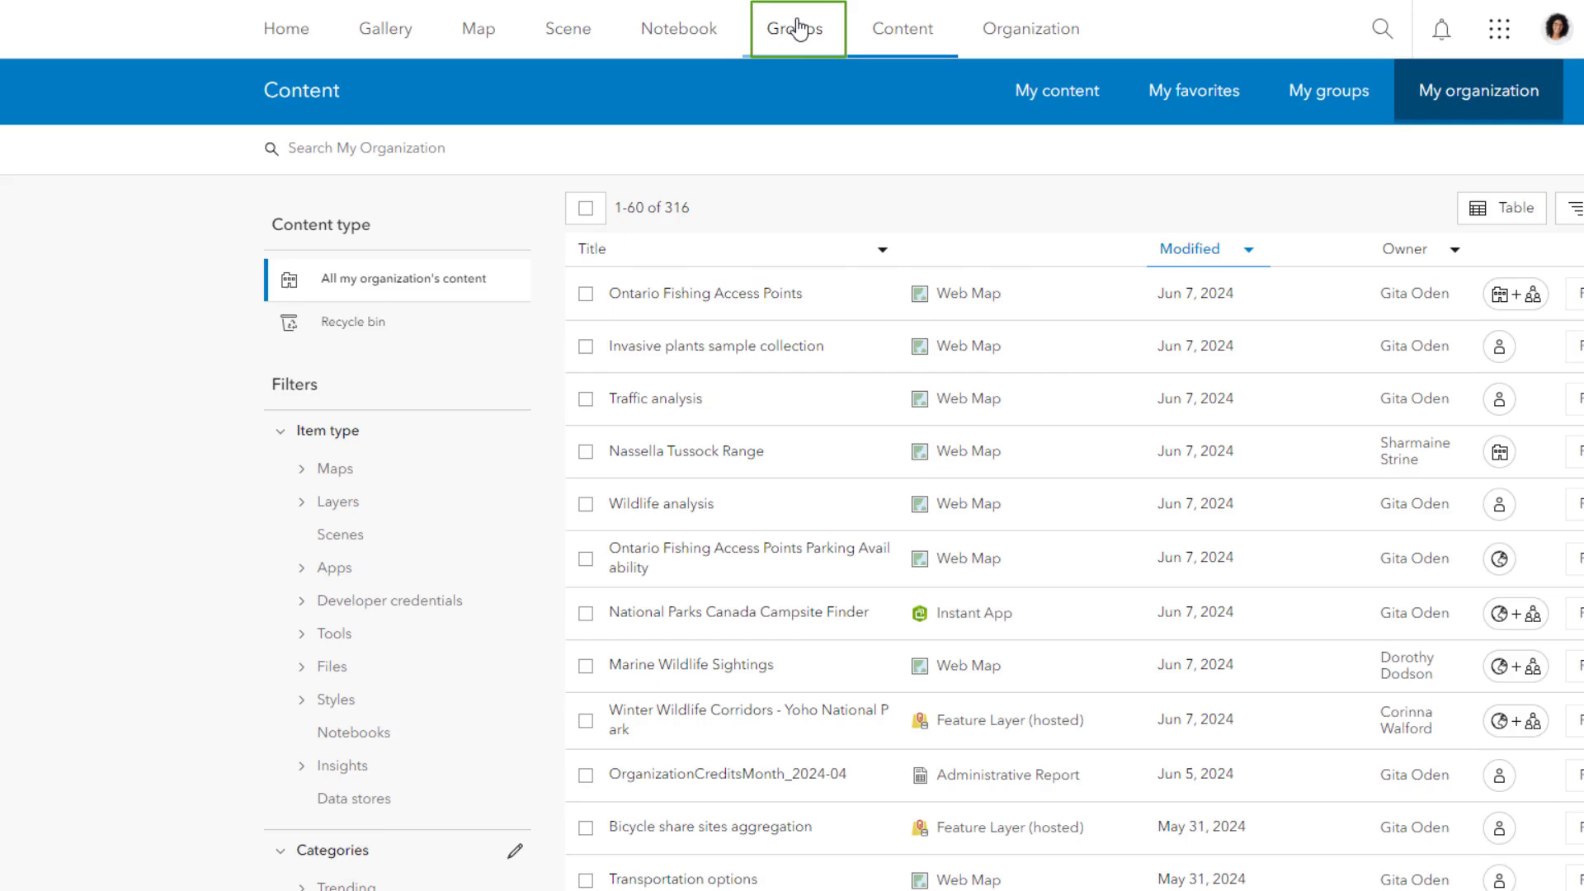
Browse the organization's groups, make Featured Content Gallery the gallery group, then view the gallery.
click(796, 30)
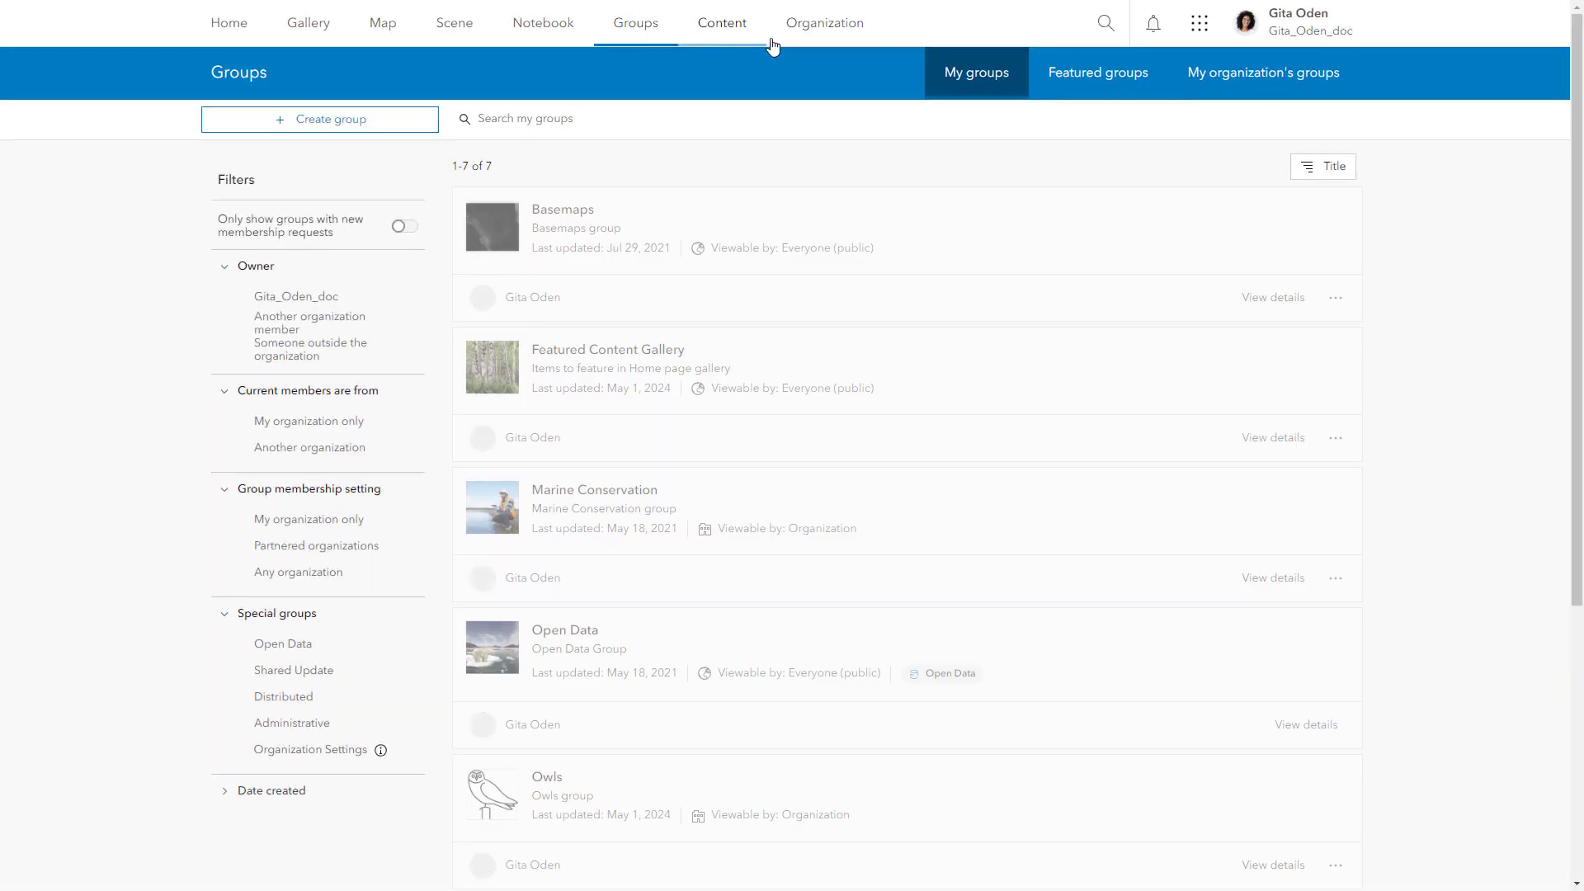
click(1267, 86)
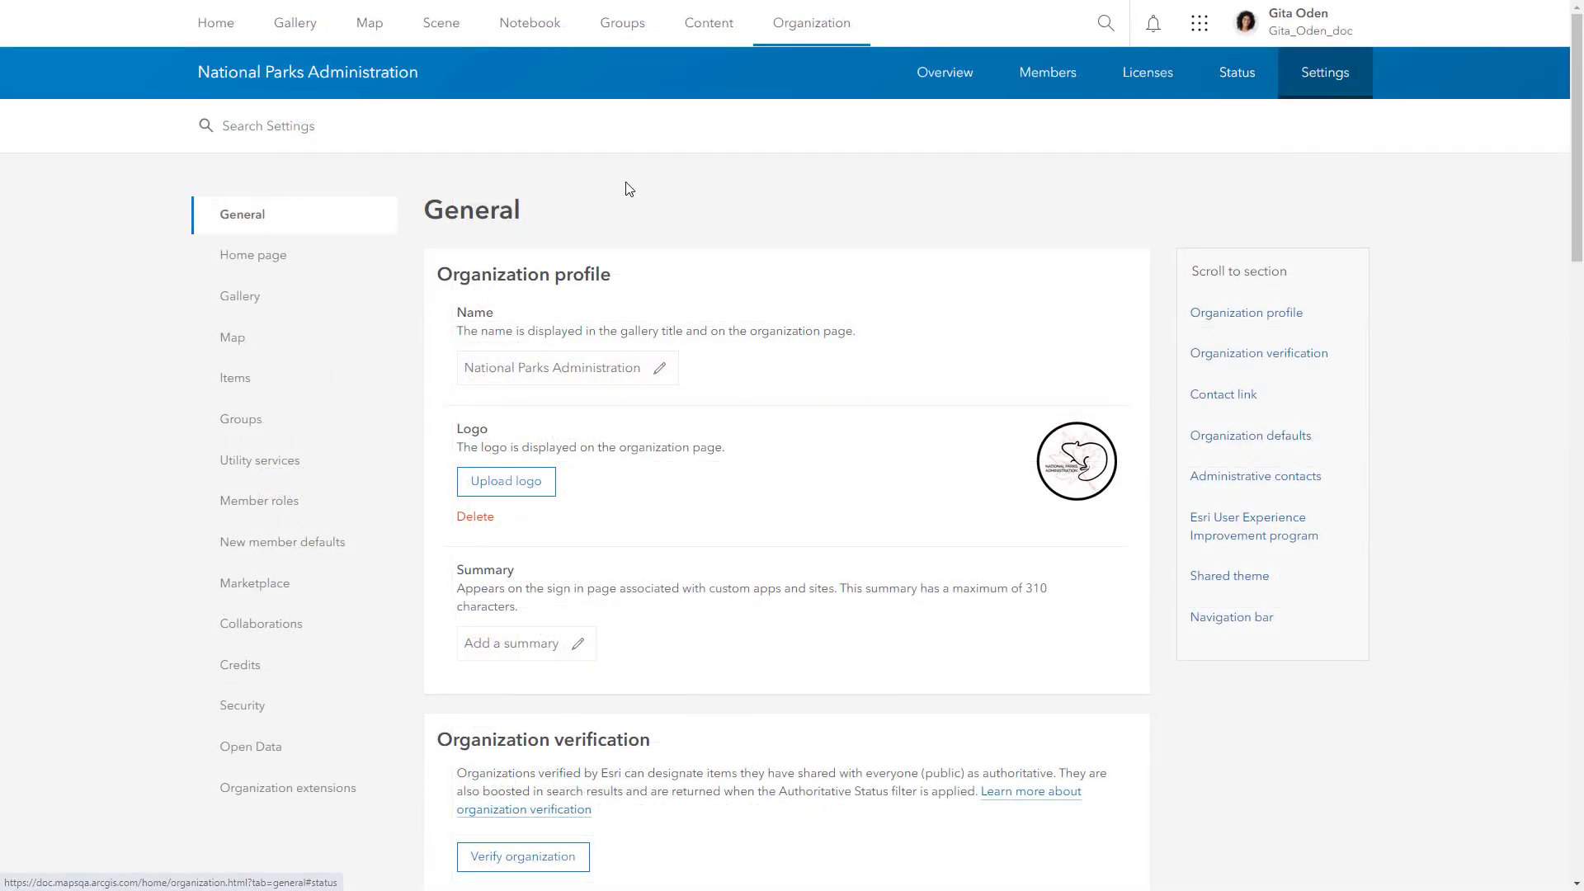
click(247, 299)
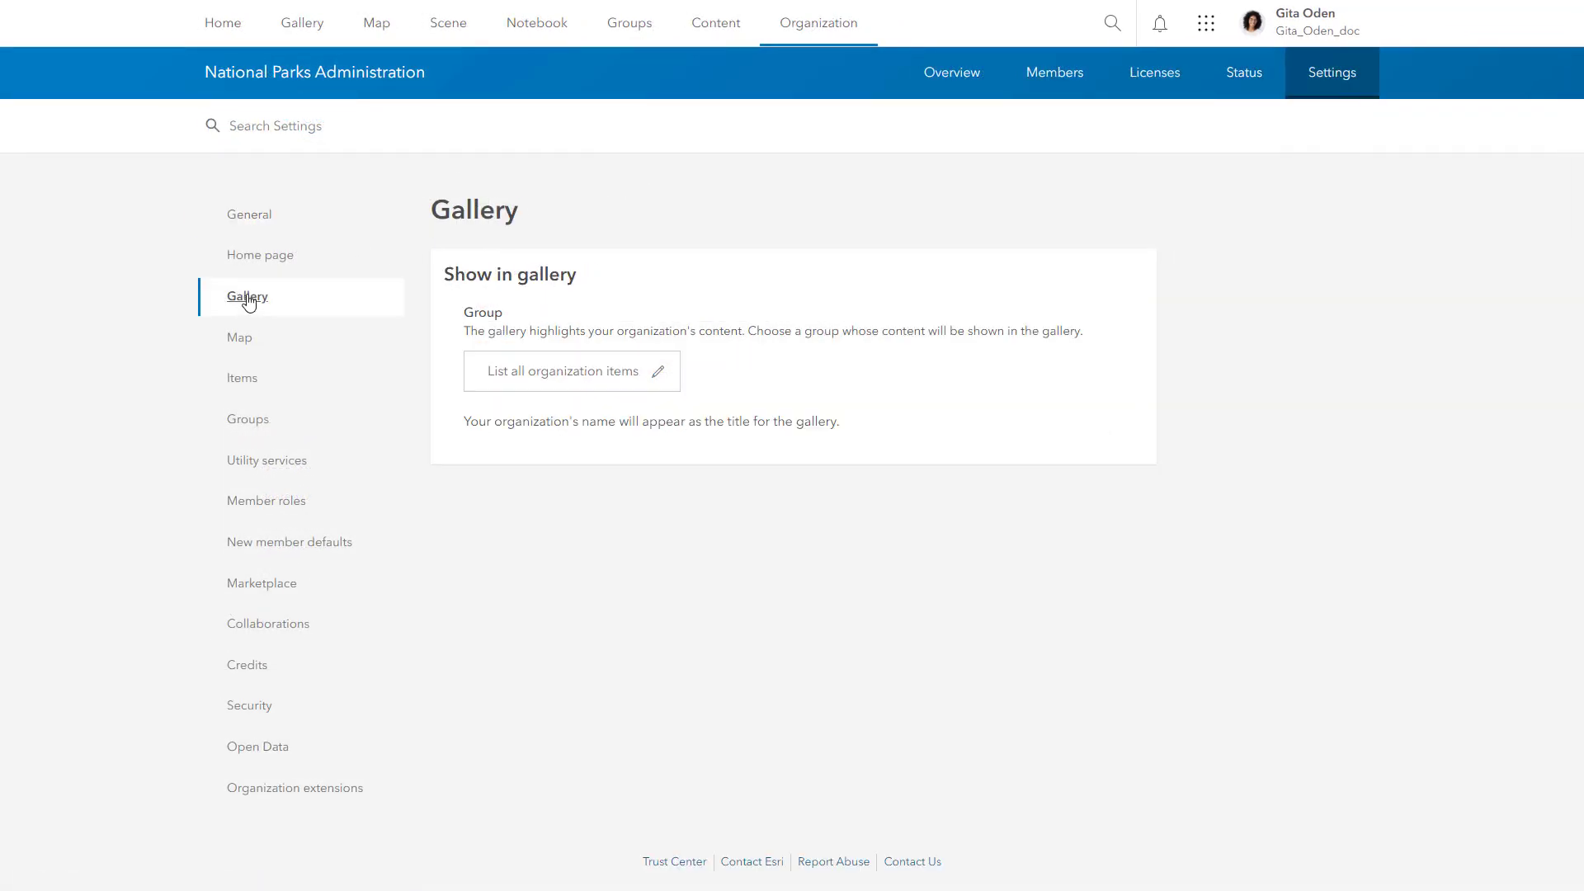
click(540, 378)
click(520, 573)
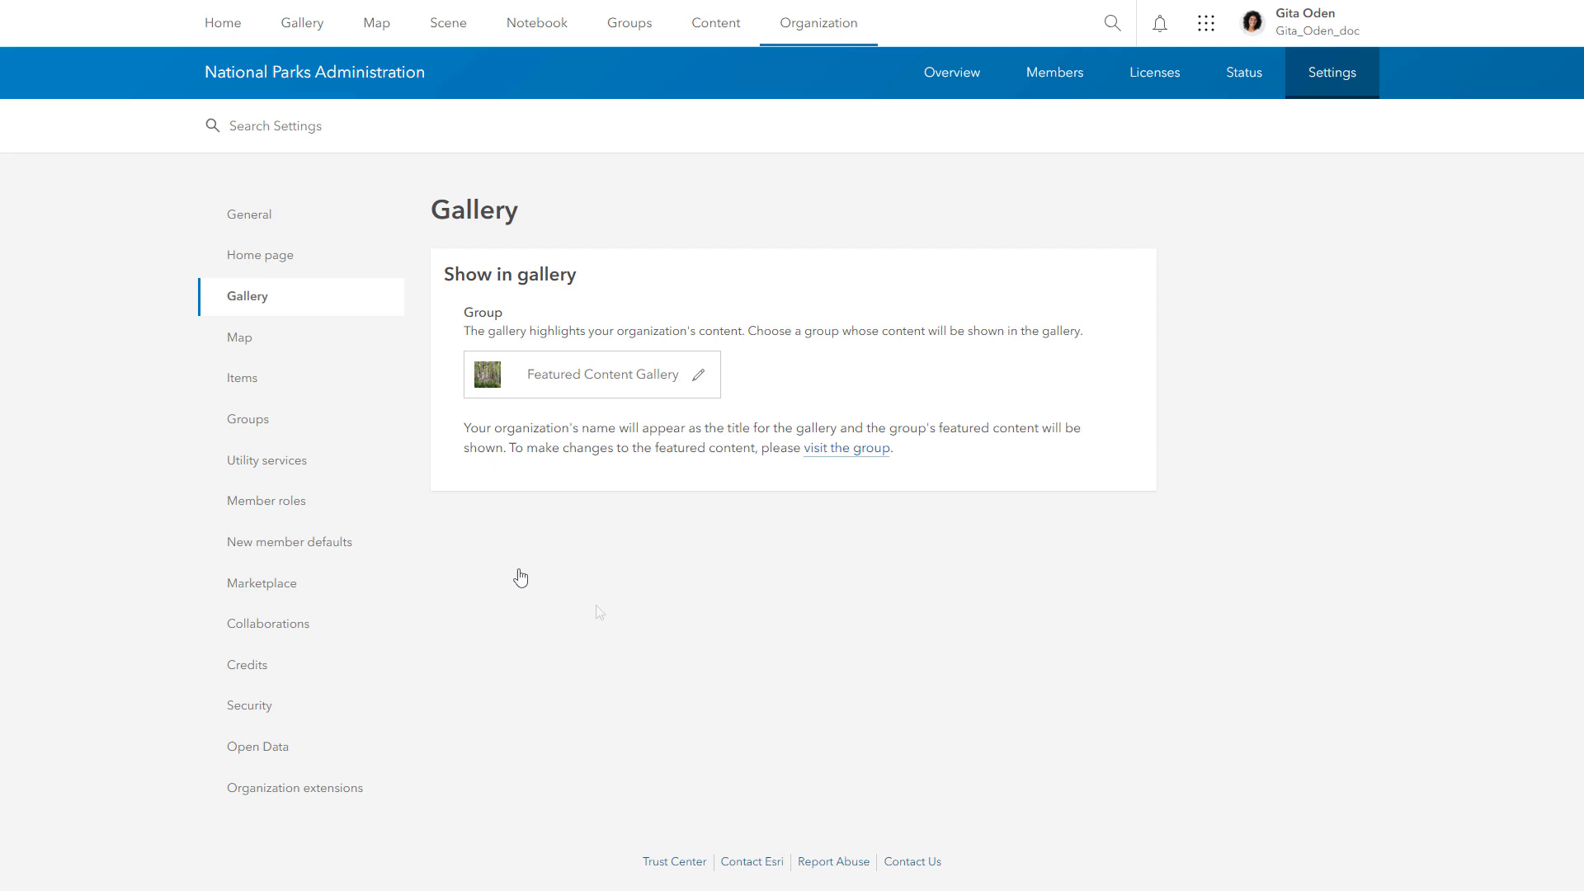
click(305, 22)
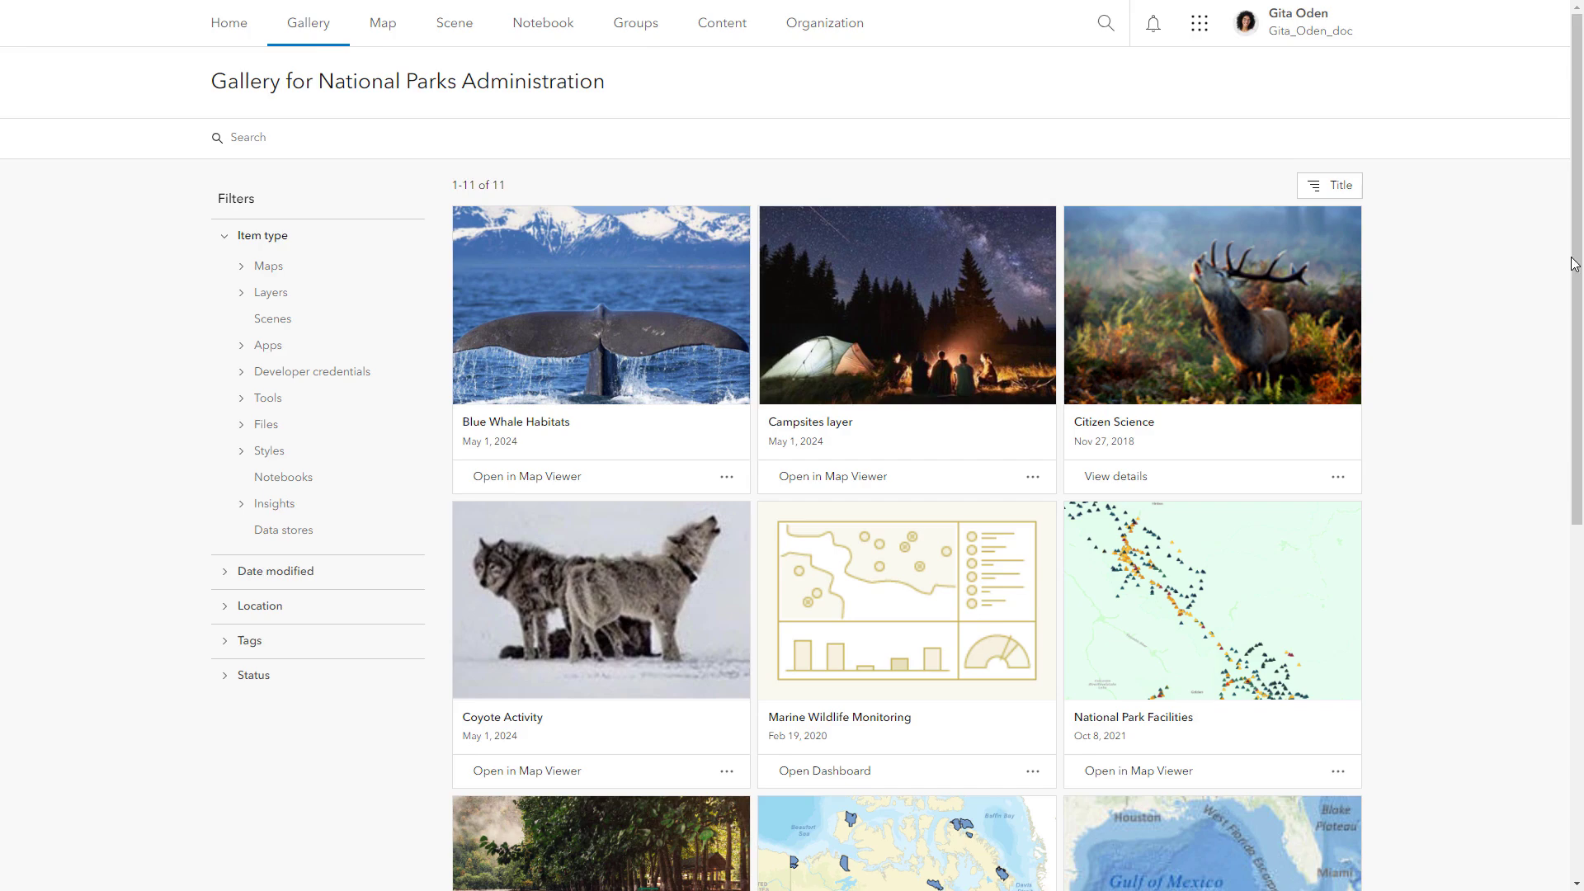
drag(1576, 272, 1577, 640)
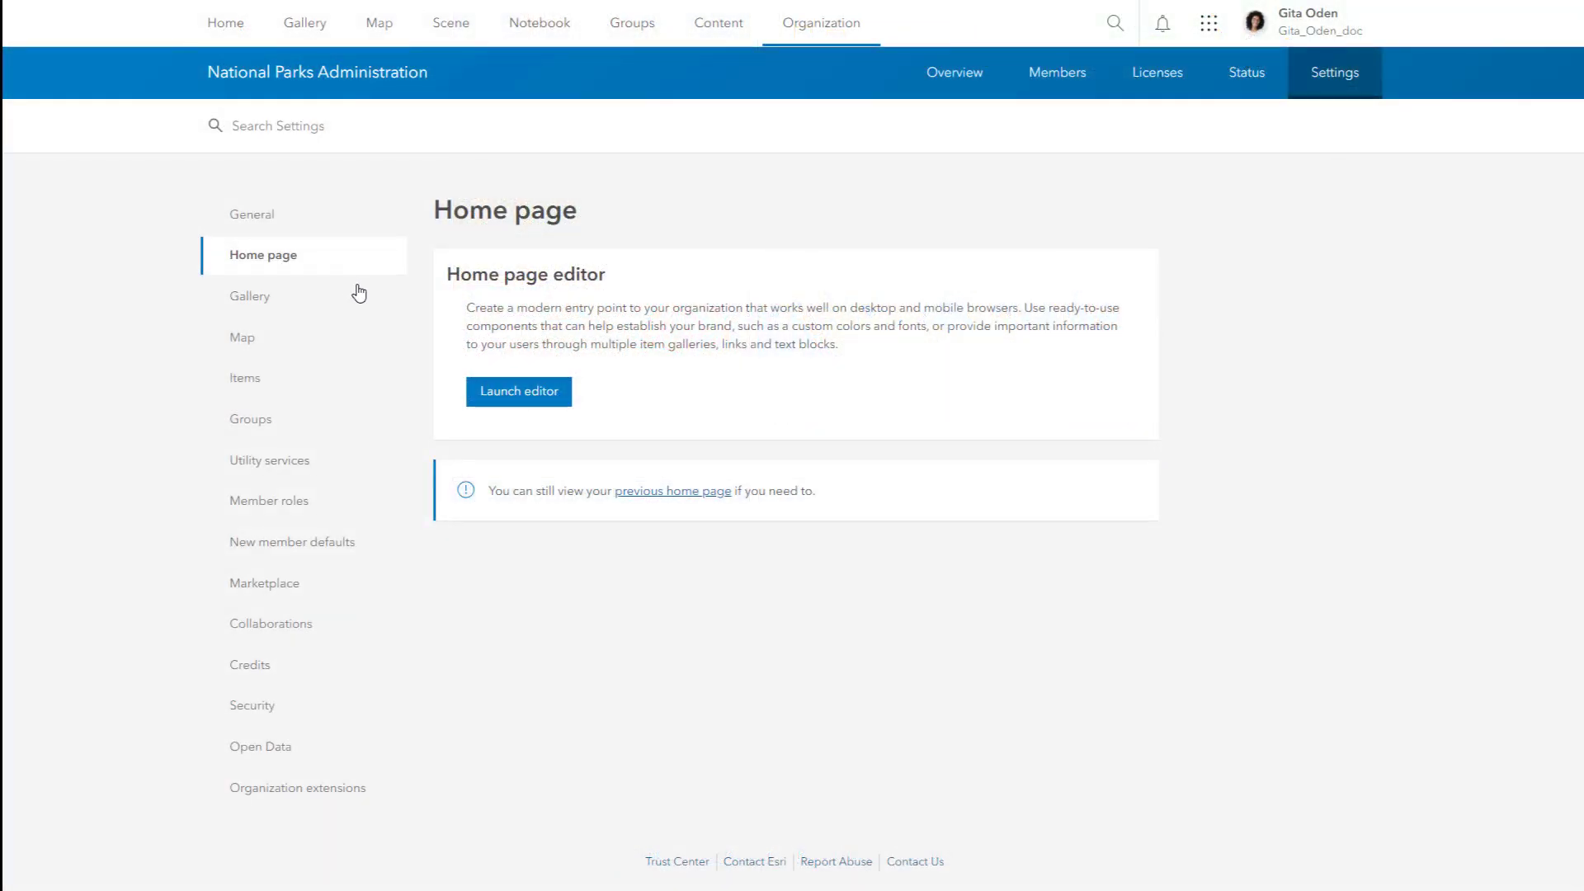
Review the home page editor's Header options, then return to the page settings list.
click(495, 397)
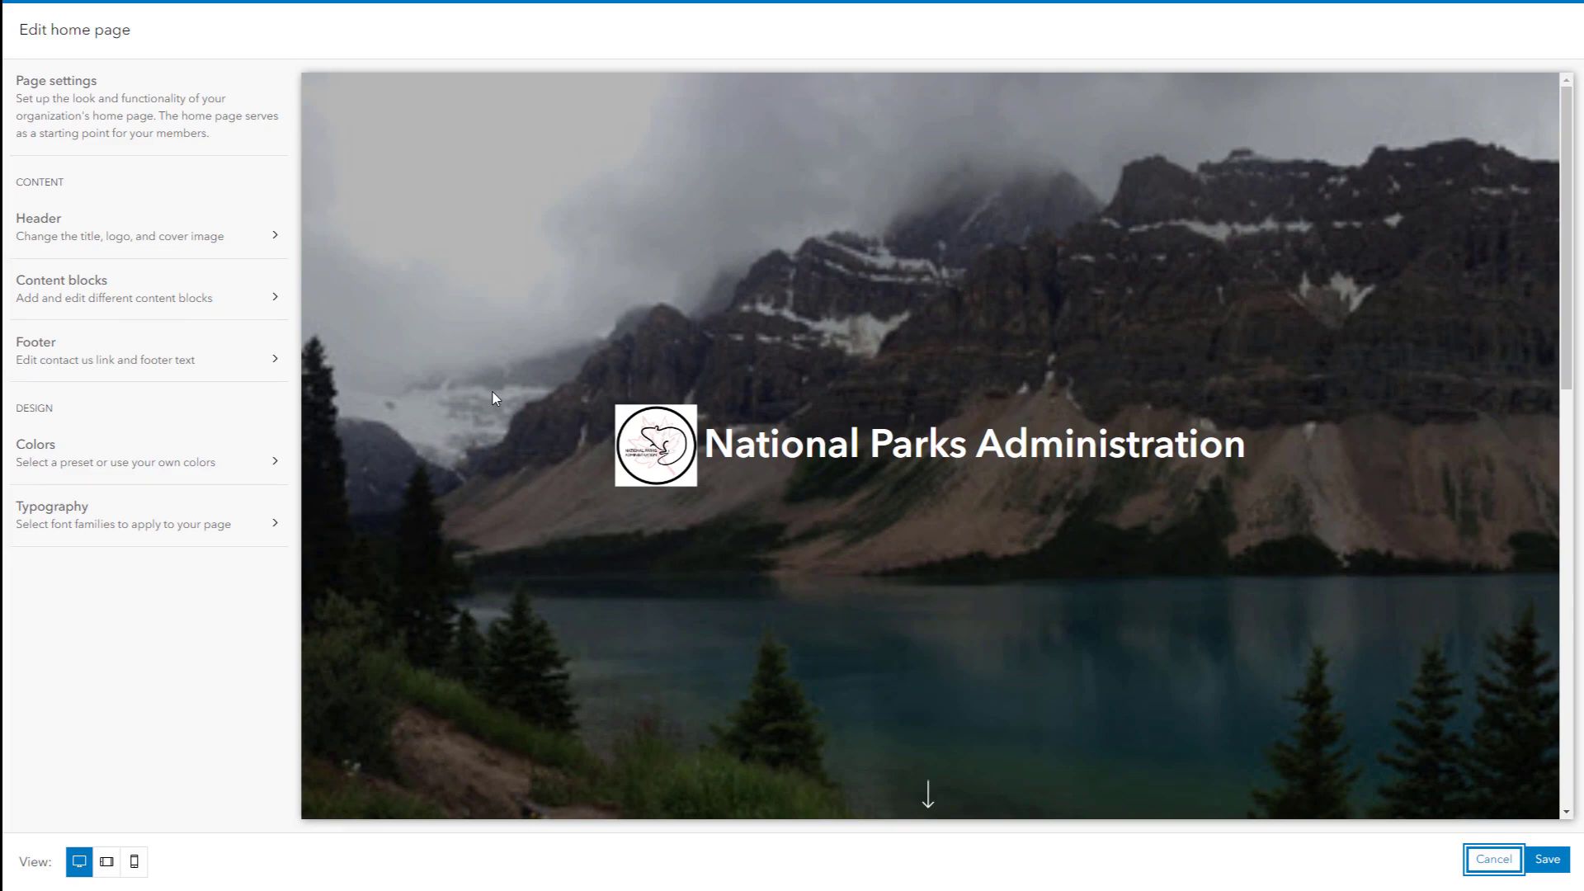
click(255, 235)
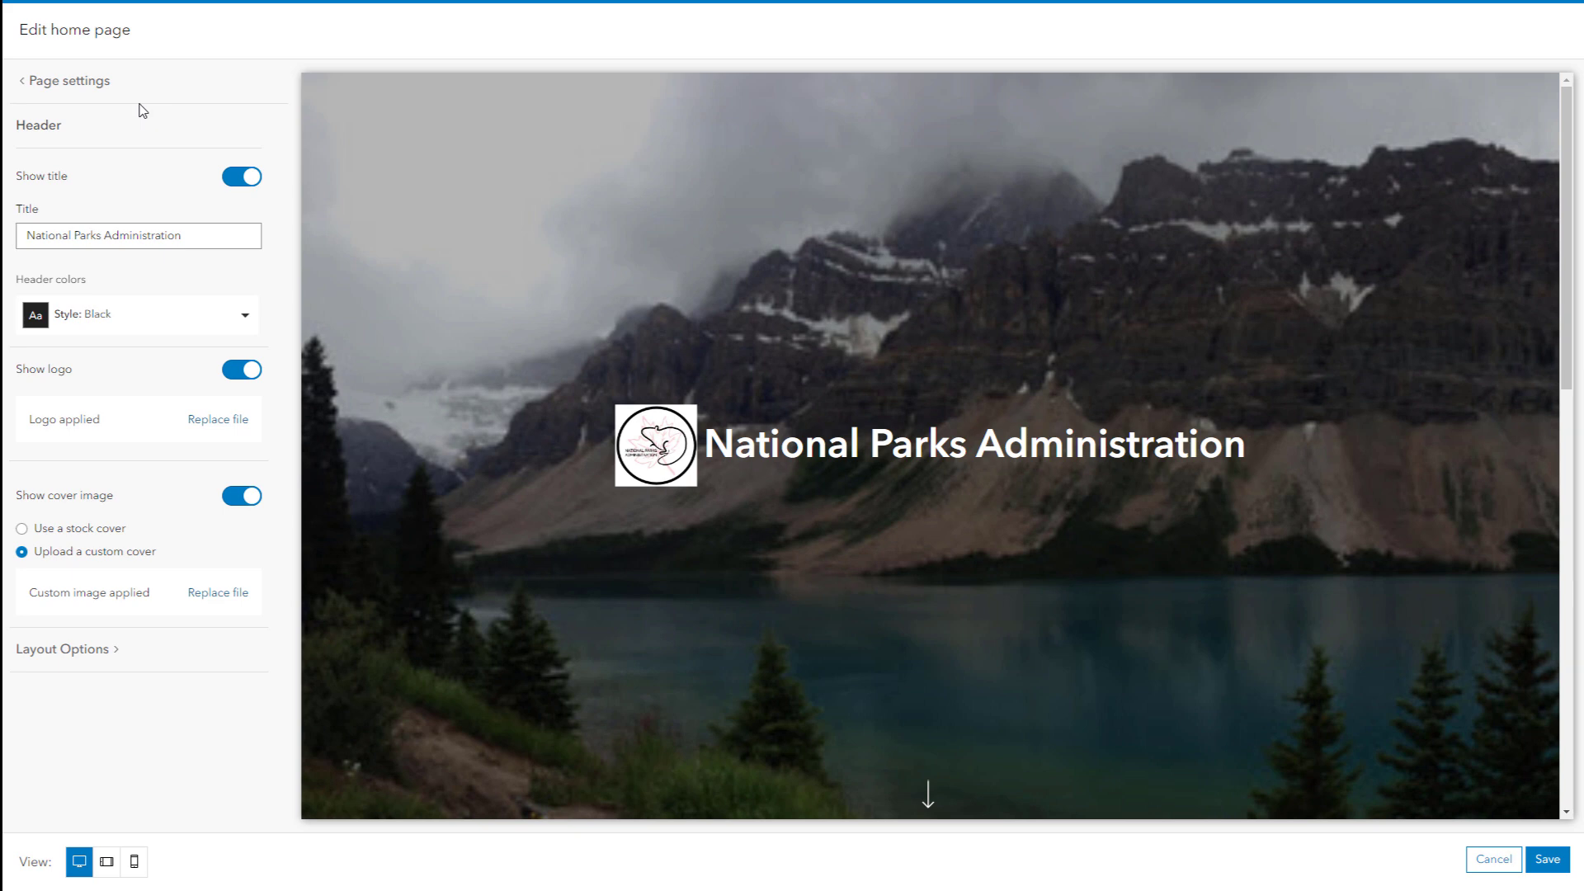
click(96, 86)
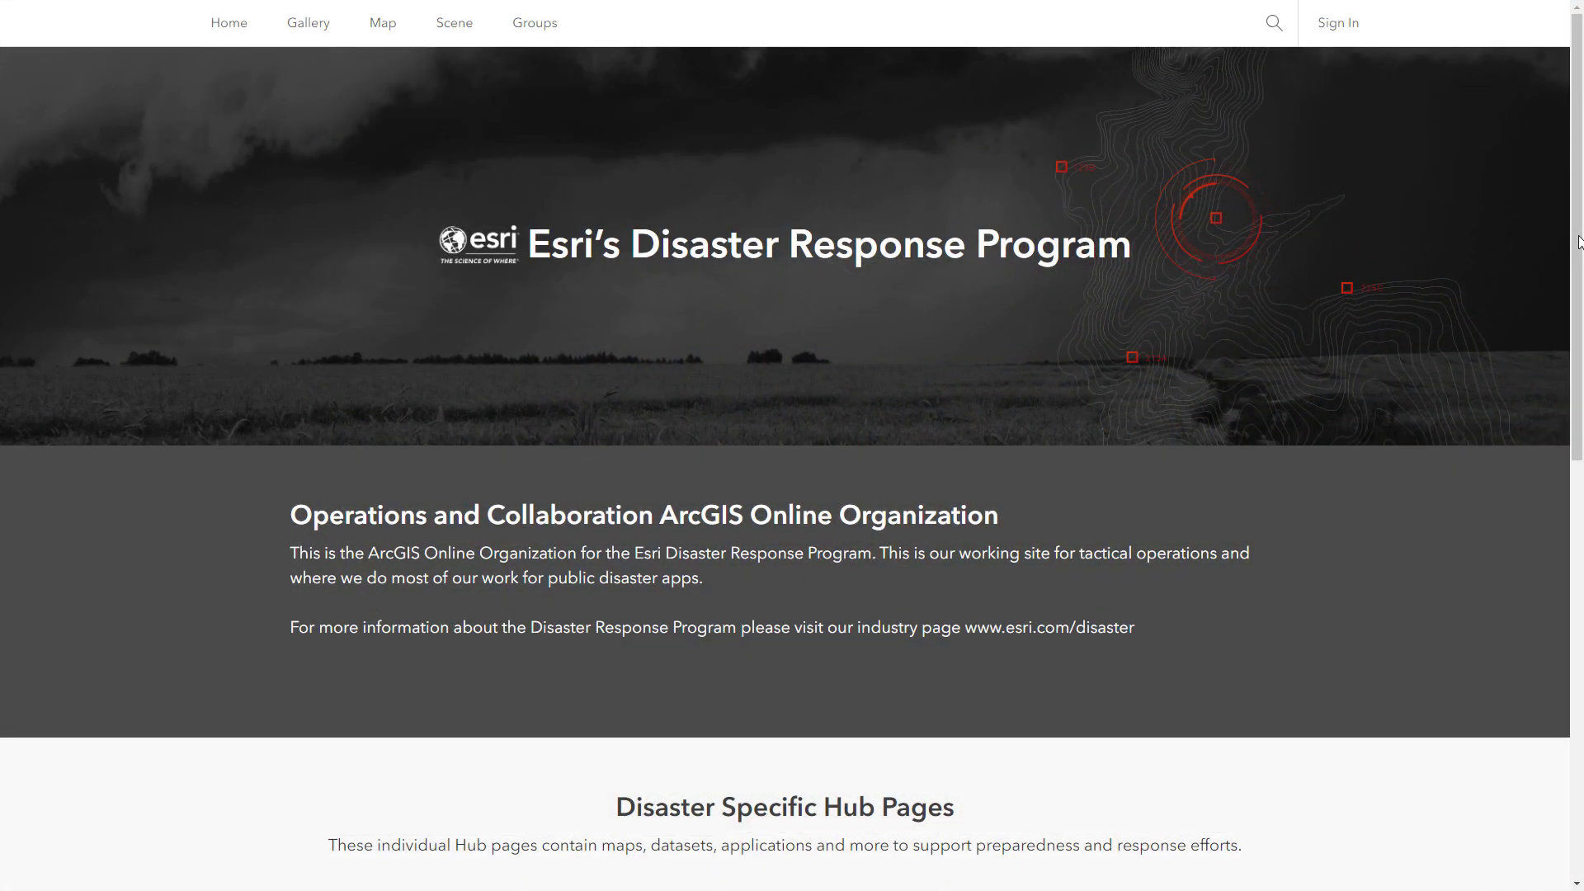
drag(1579, 241, 1578, 569)
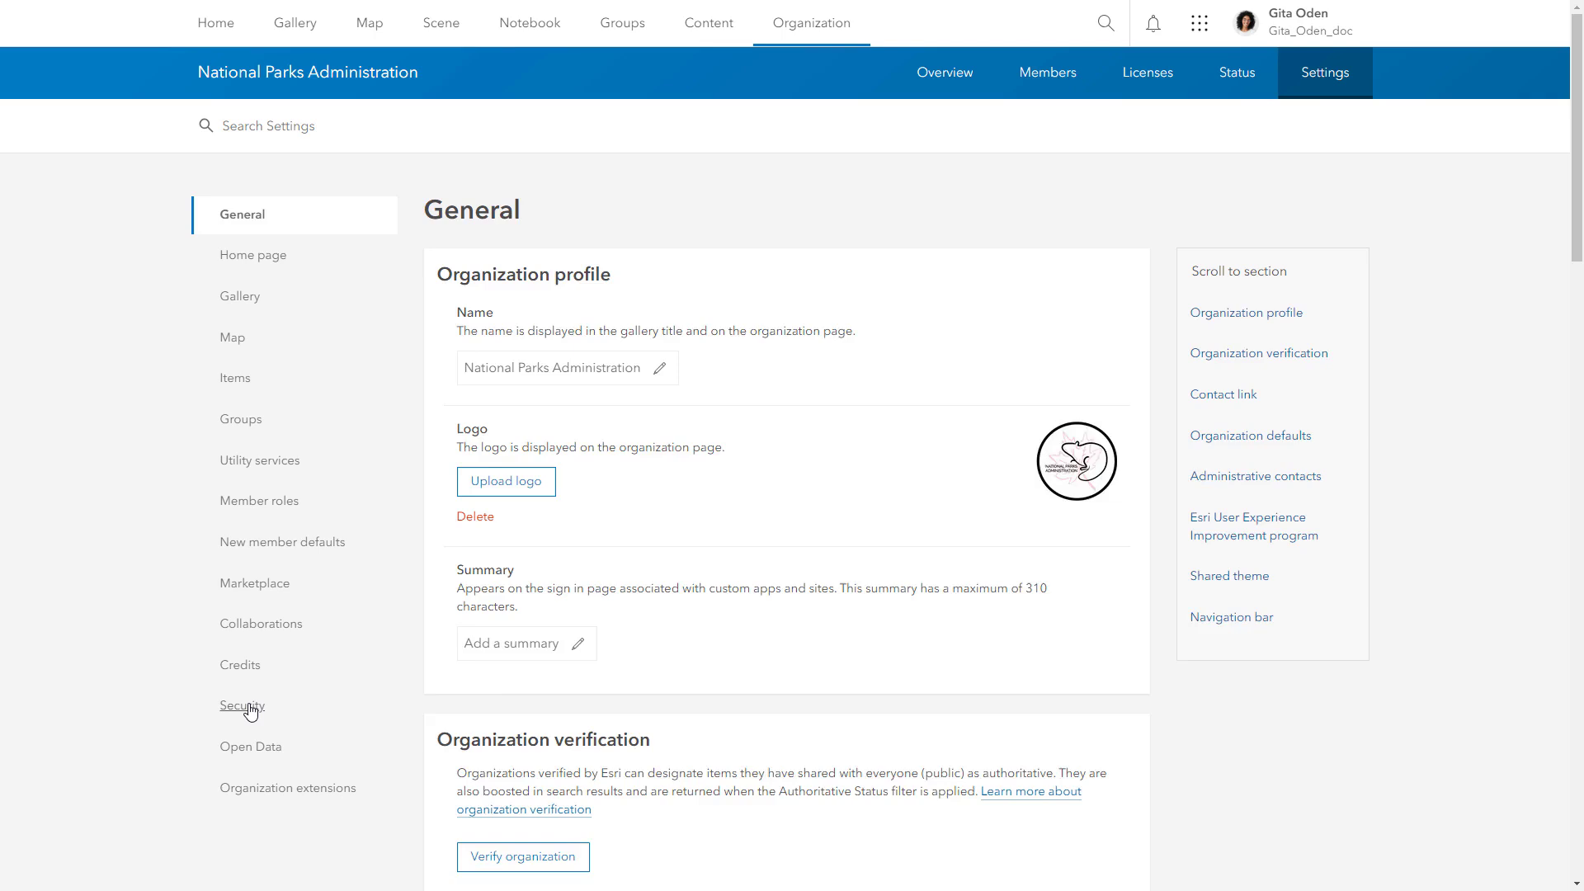
Review the Security settings down to the Logins section, then move to Credits settings.
click(250, 712)
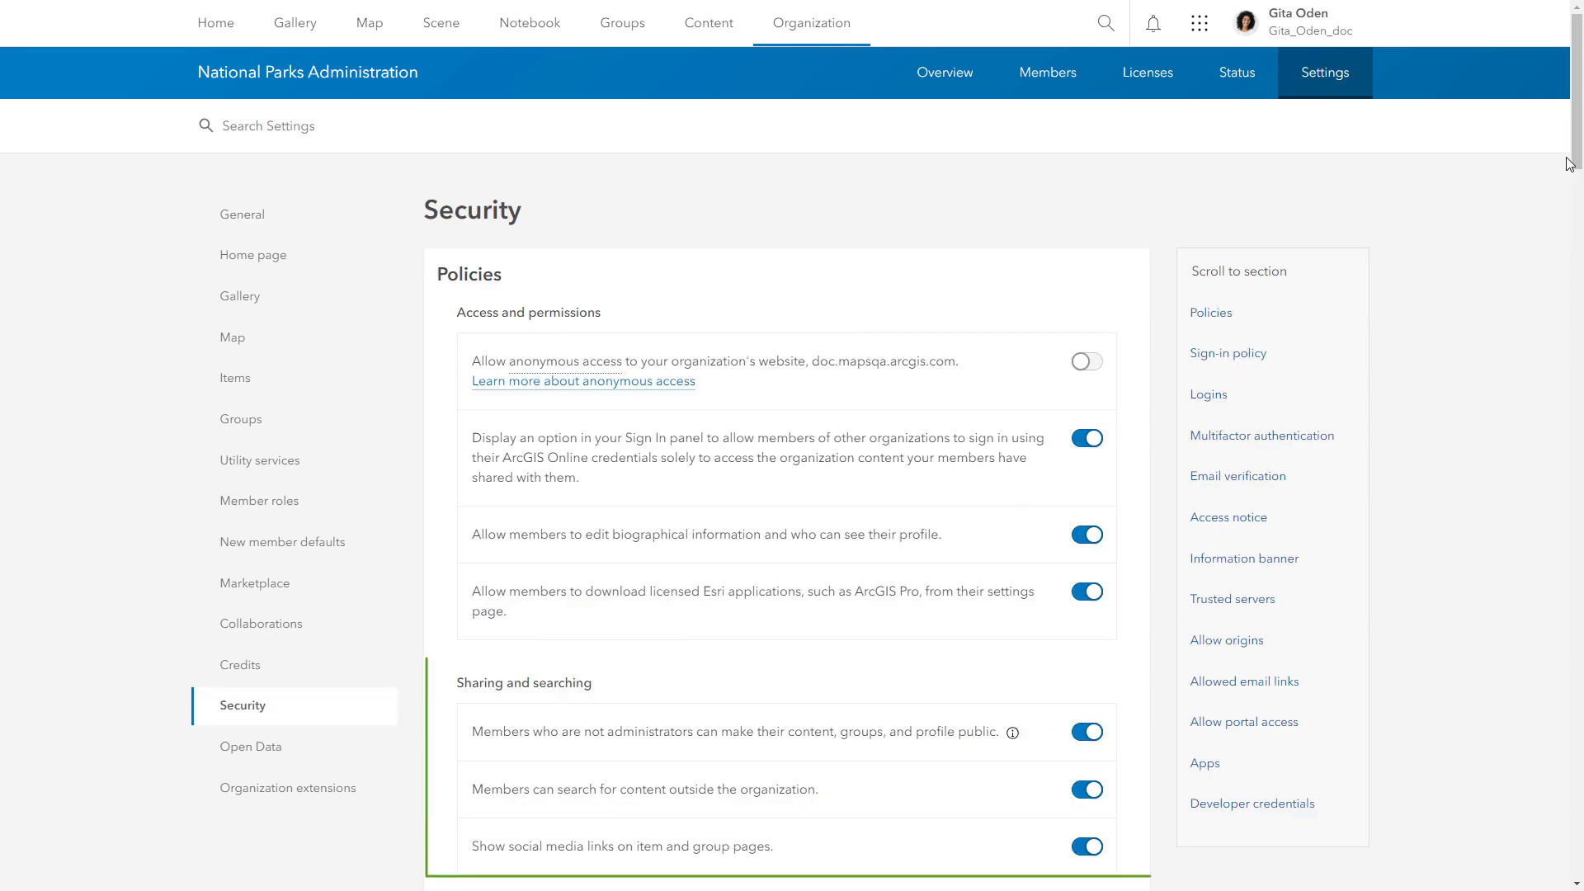
drag(1572, 163, 1578, 407)
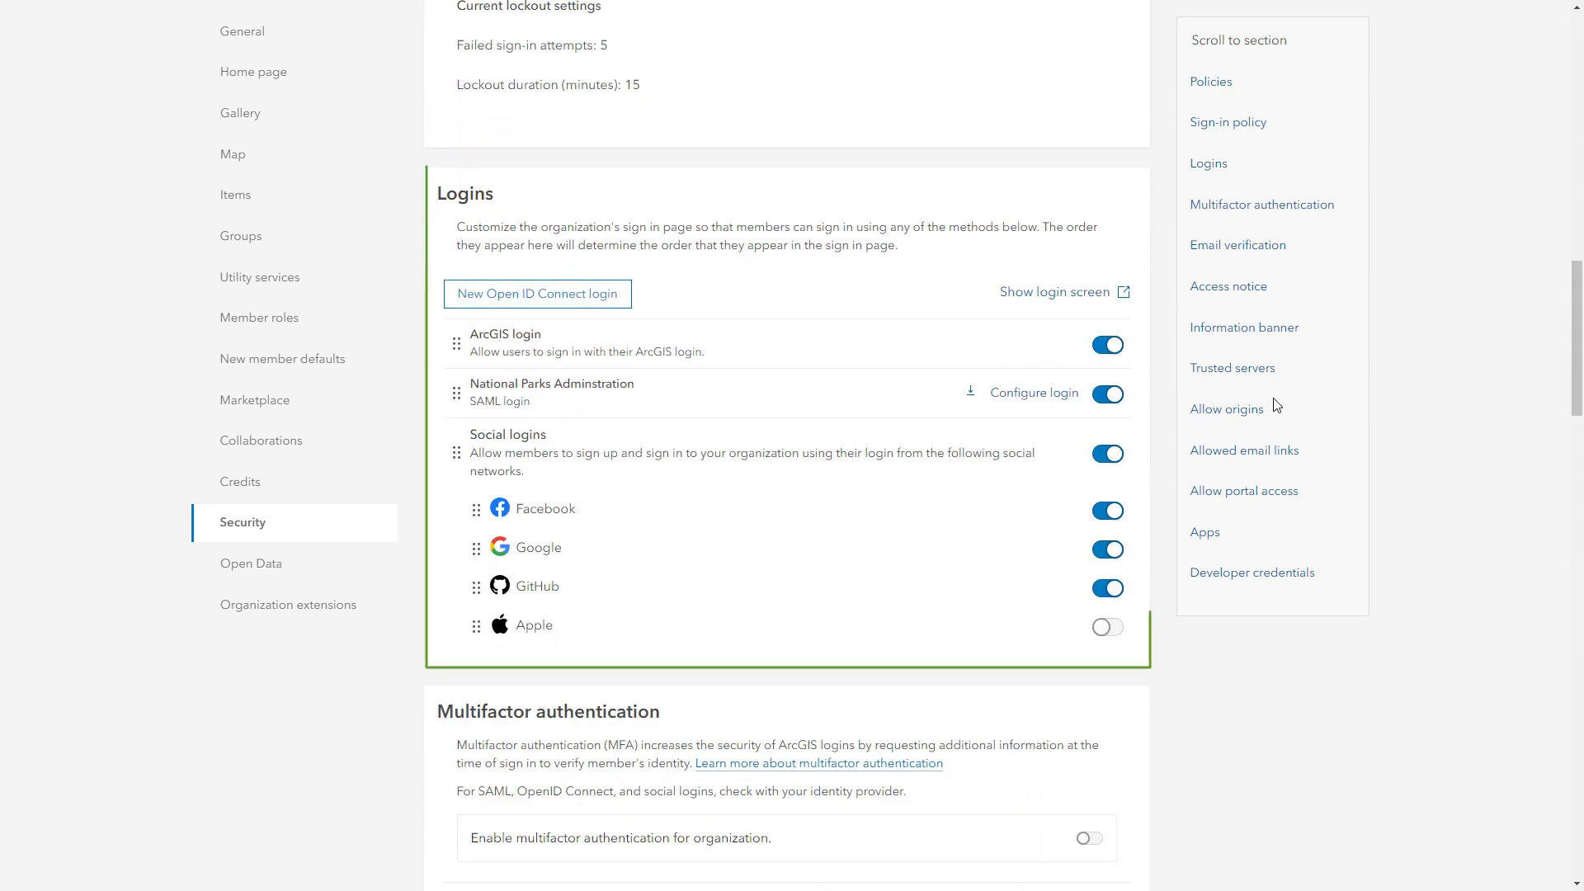
click(253, 494)
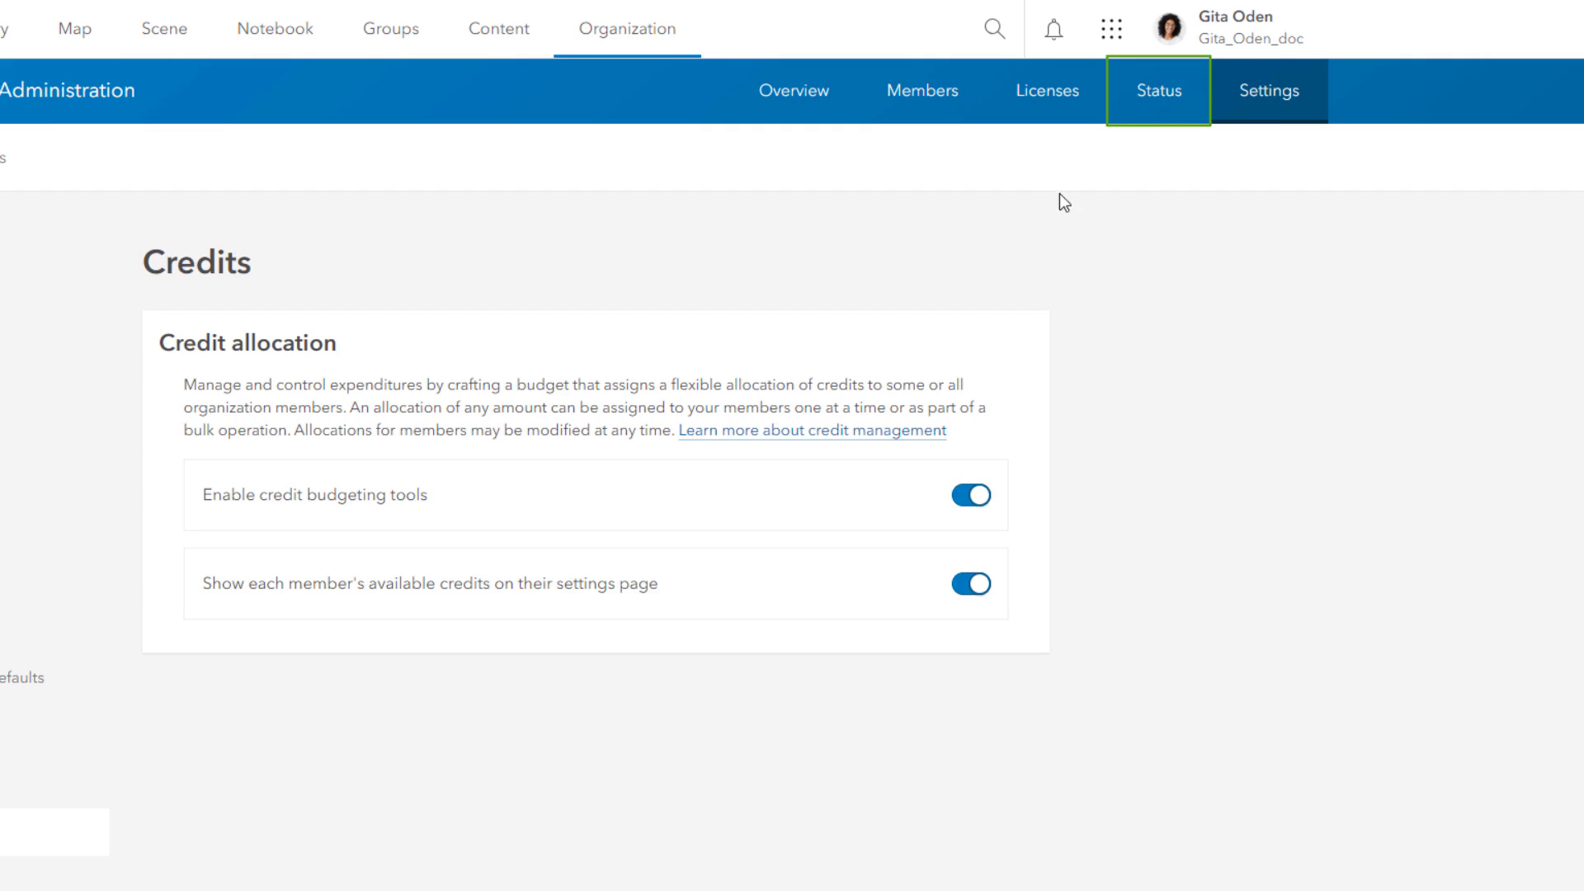
Show the organization's credit usage for the last 6 months.
click(1160, 109)
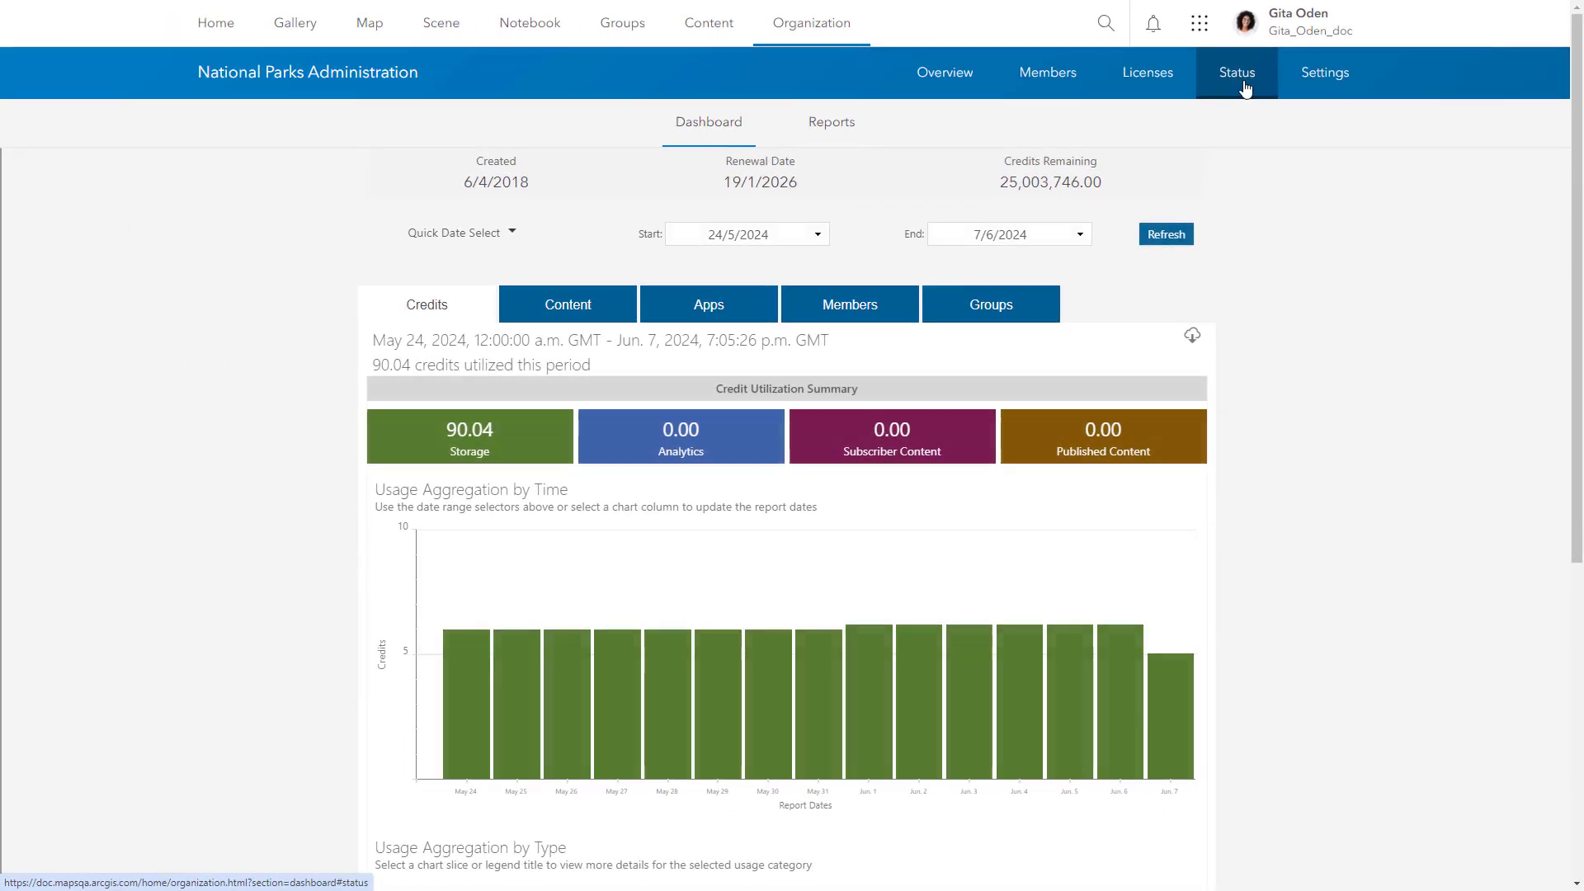
click(426, 250)
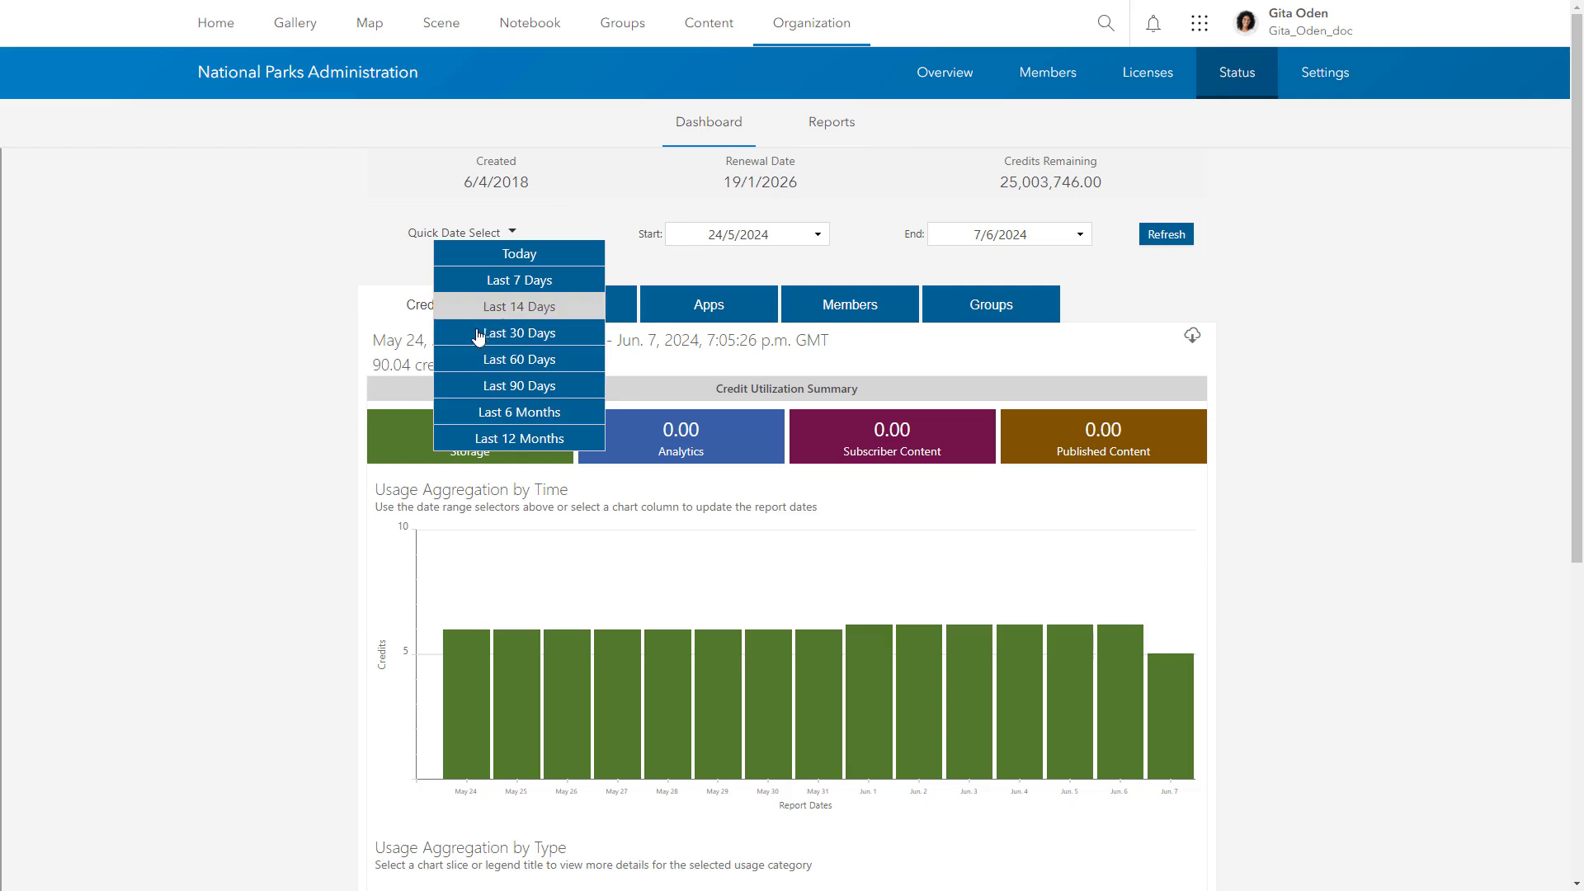
click(487, 416)
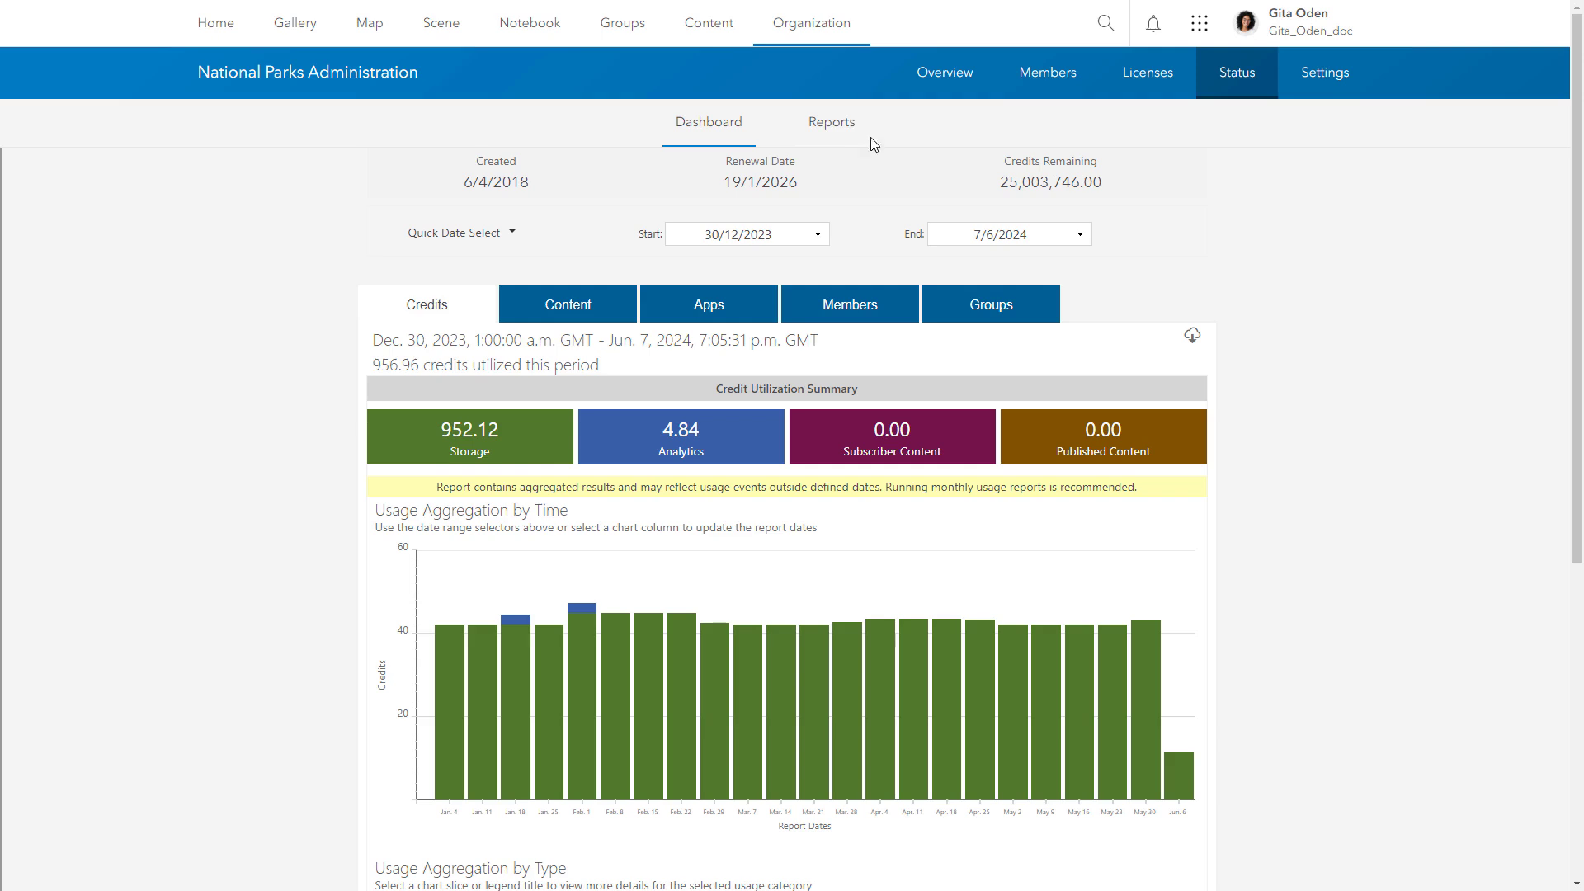
Preview a single Credit report without creating it, then go to the Members list.
click(832, 123)
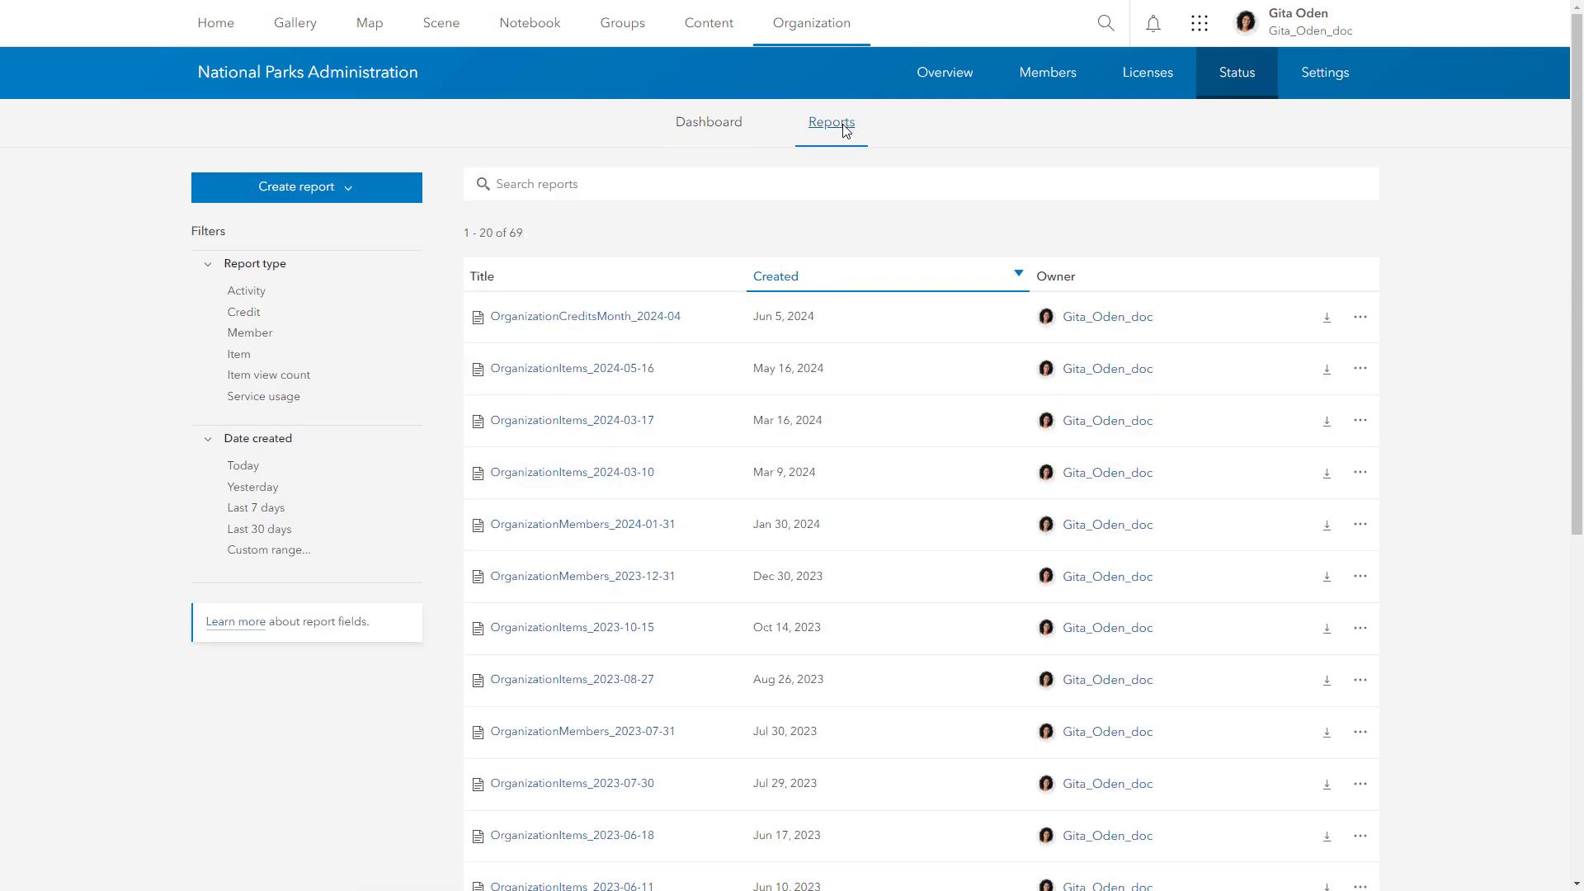
click(371, 188)
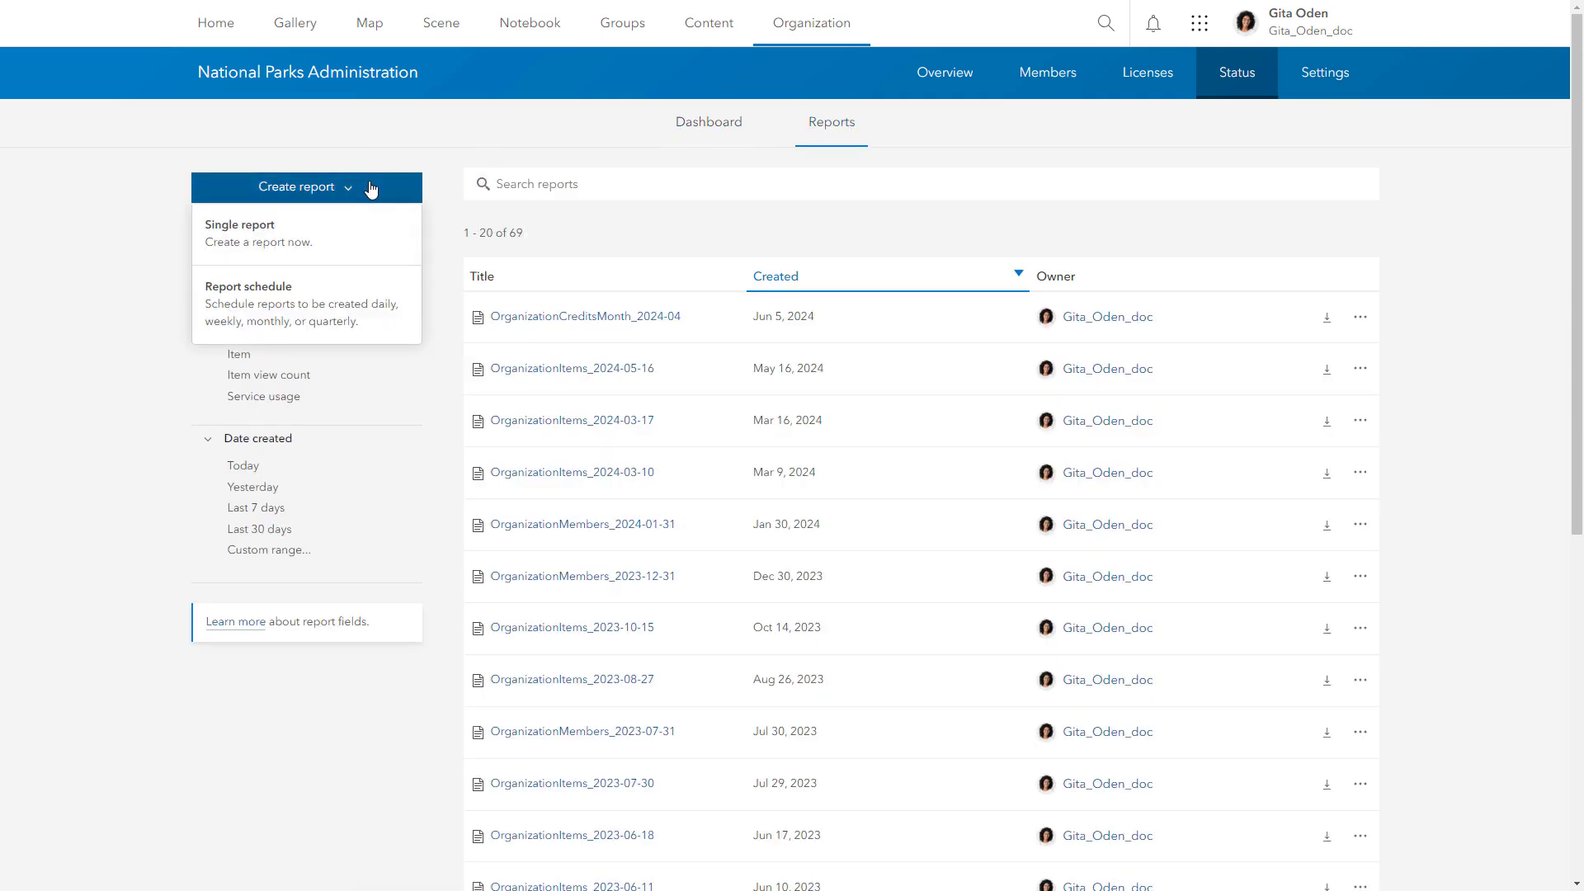
click(331, 246)
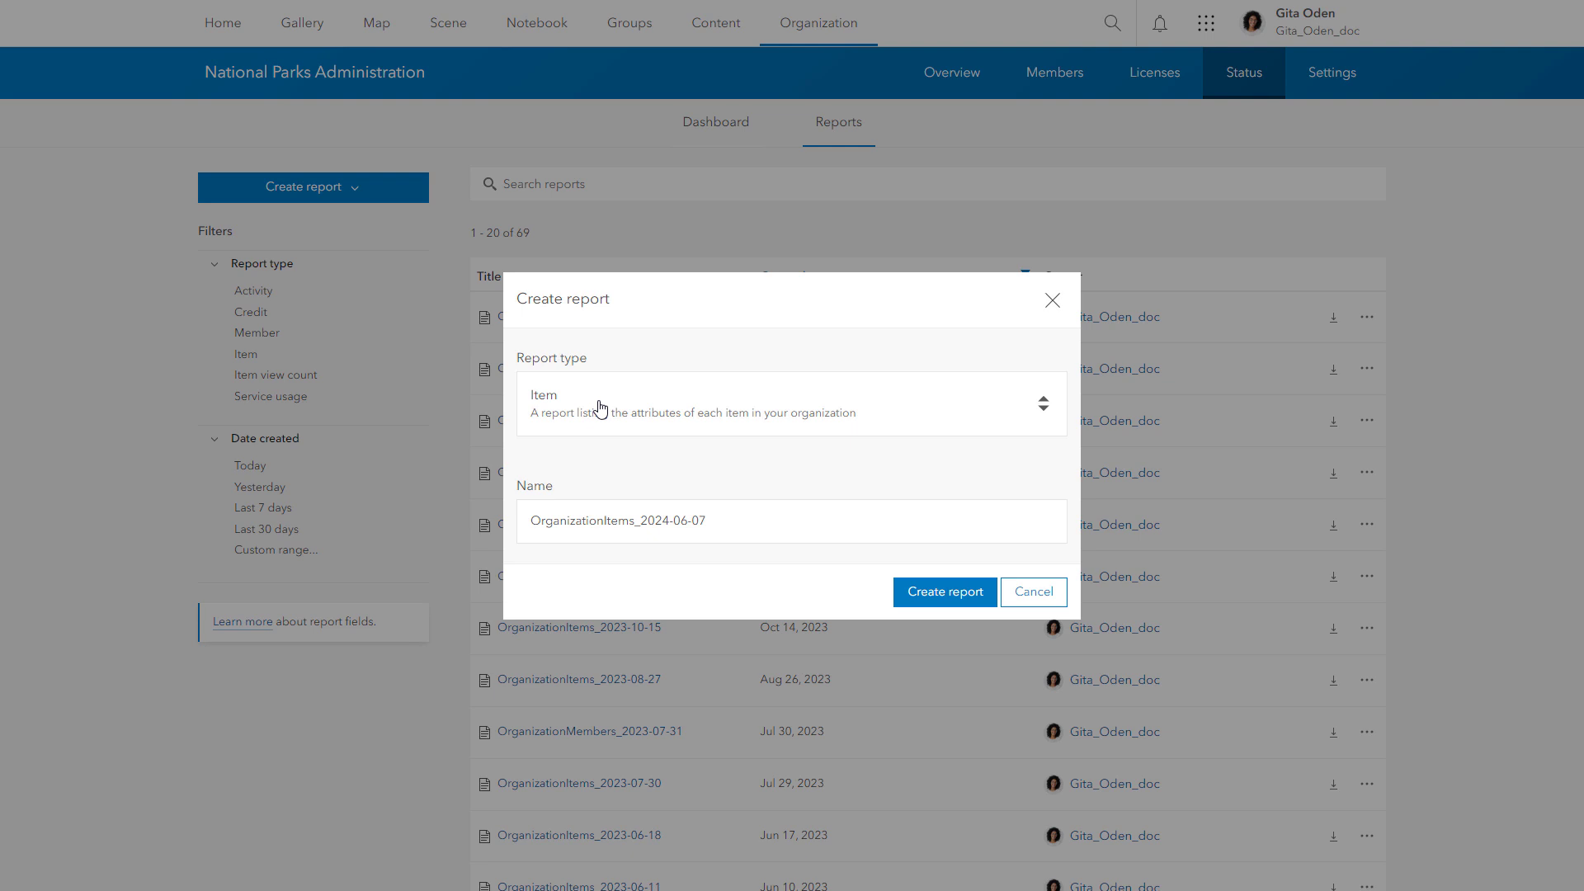
click(600, 410)
click(627, 367)
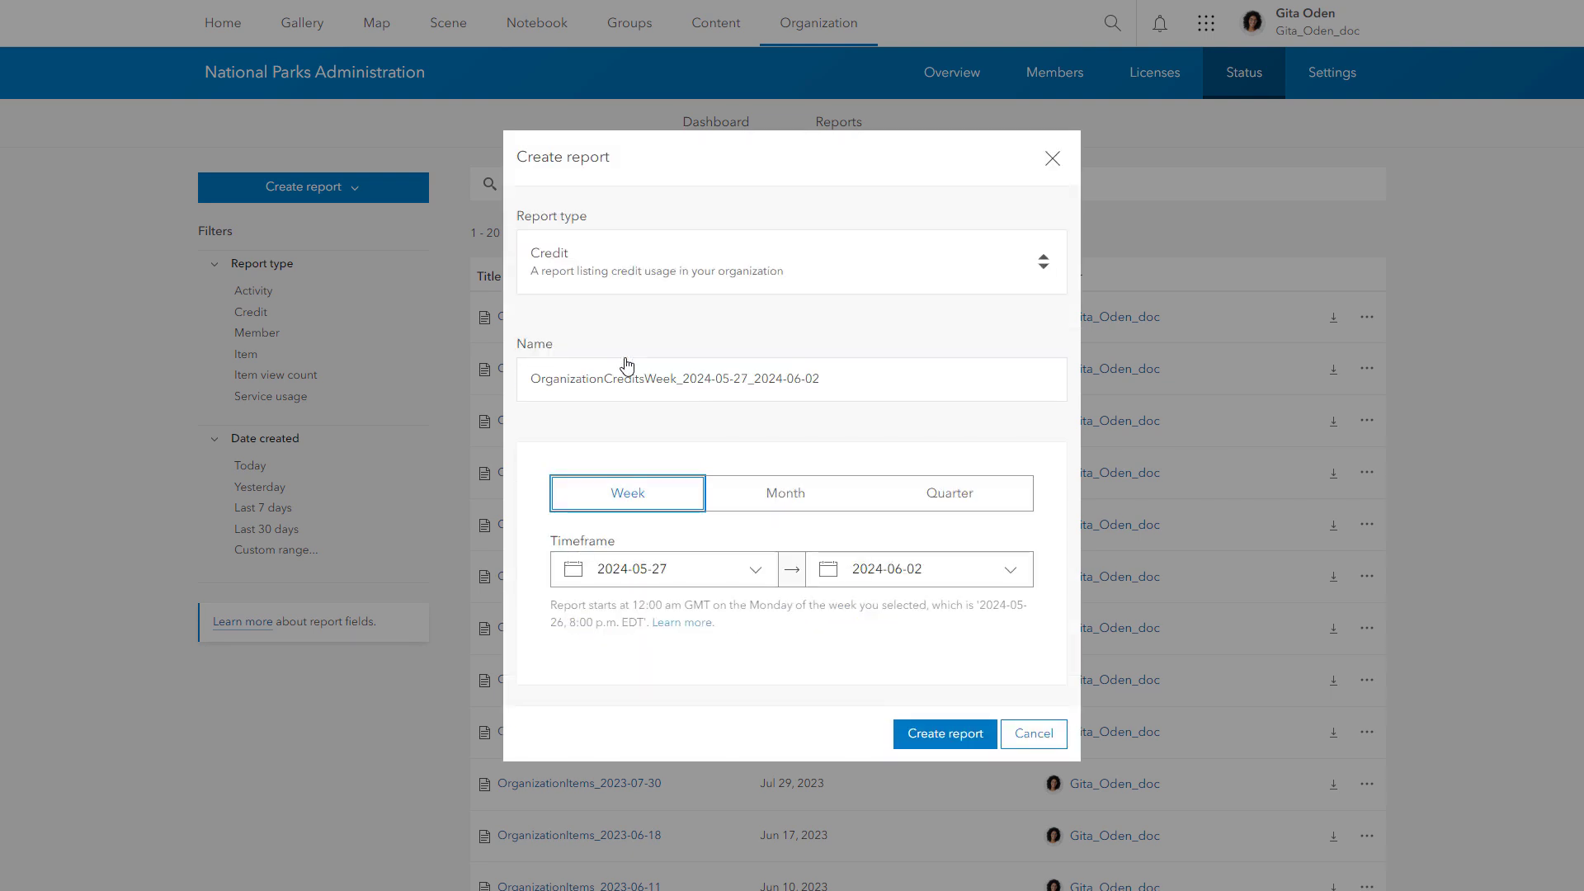
click(1027, 732)
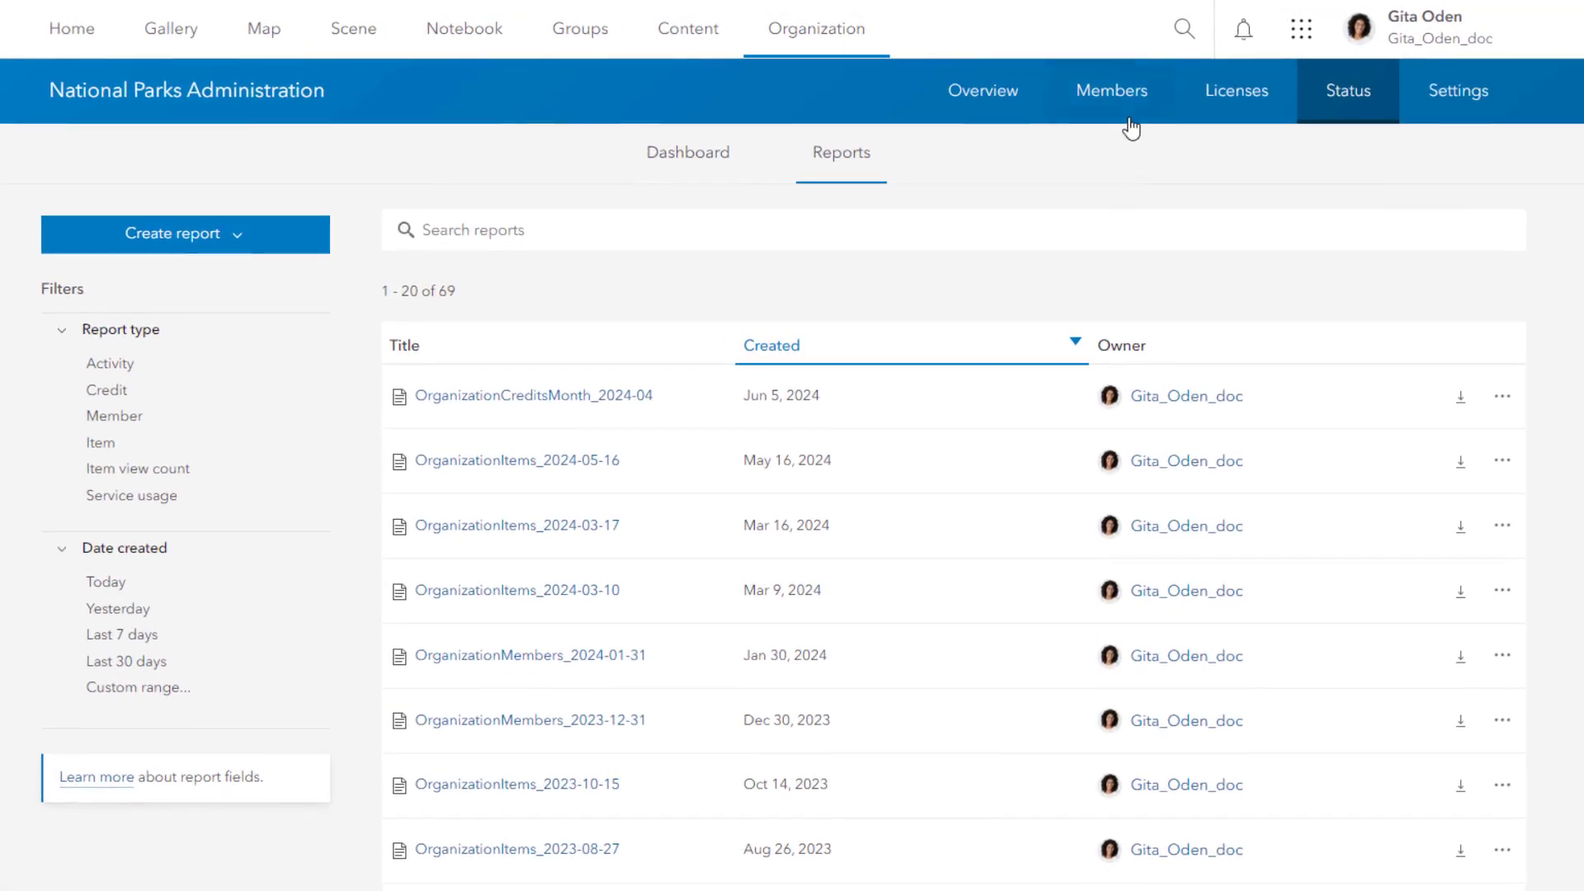
click(1131, 109)
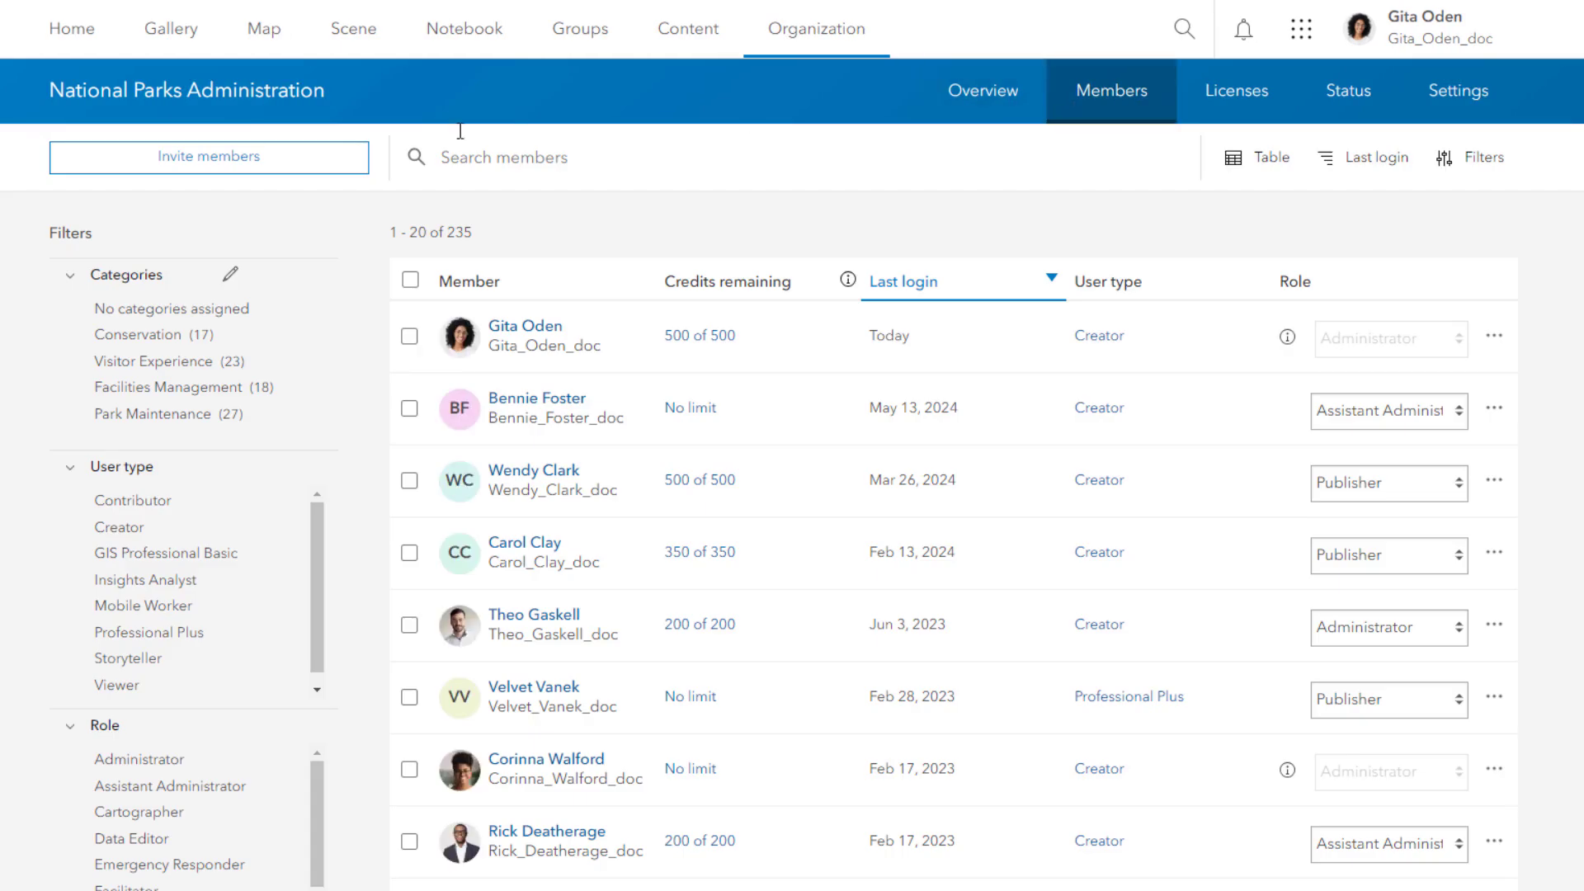
Start inviting members with an account of their choice, then cancel the wizard.
click(334, 159)
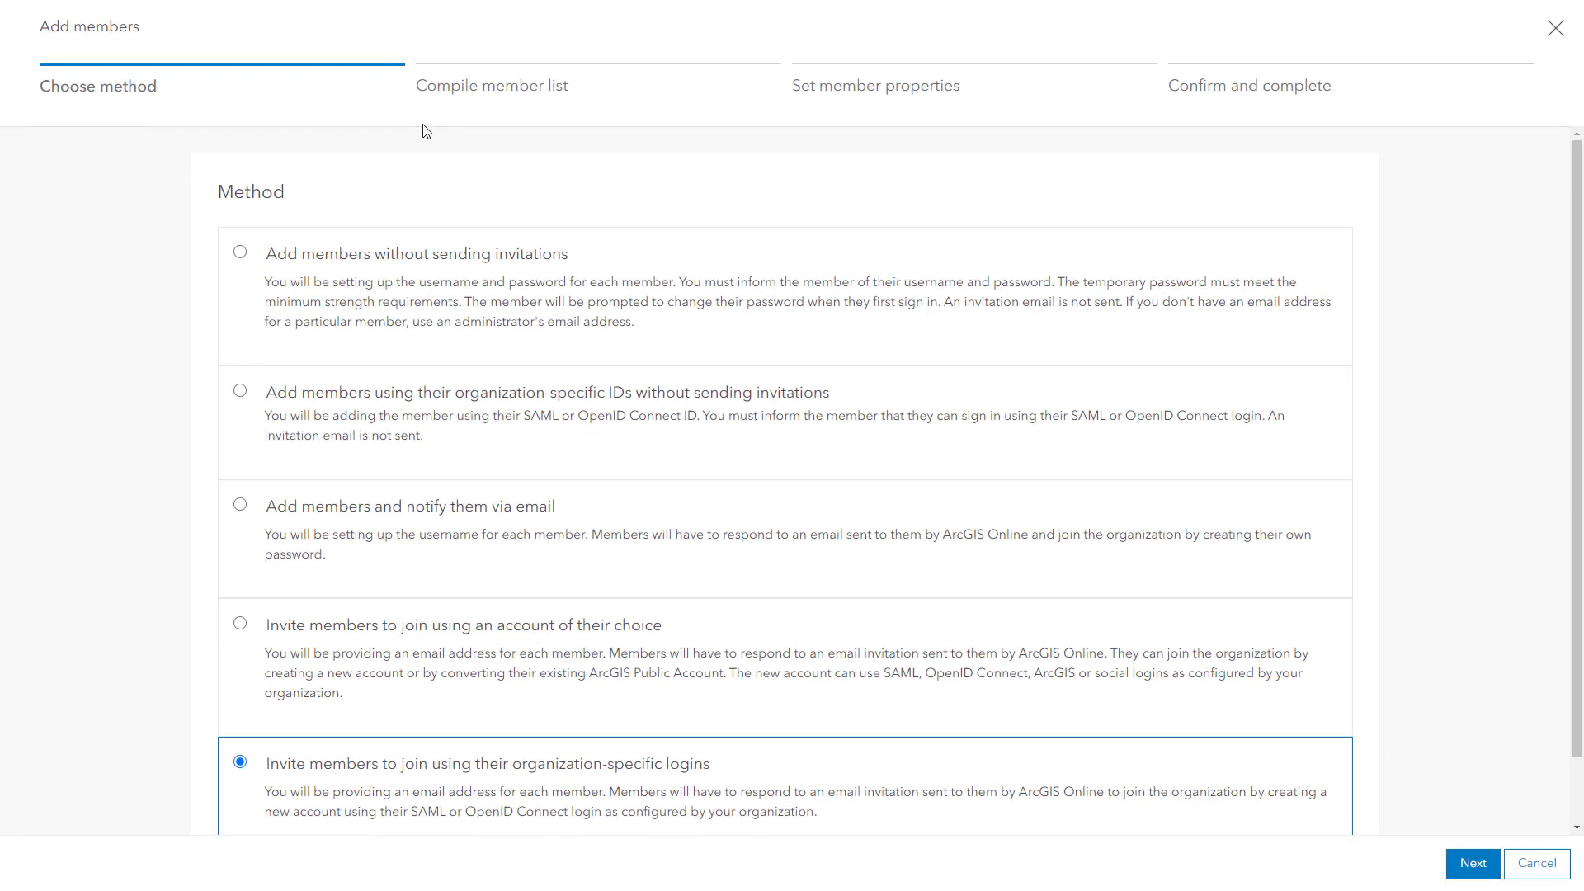
click(405, 636)
click(1537, 863)
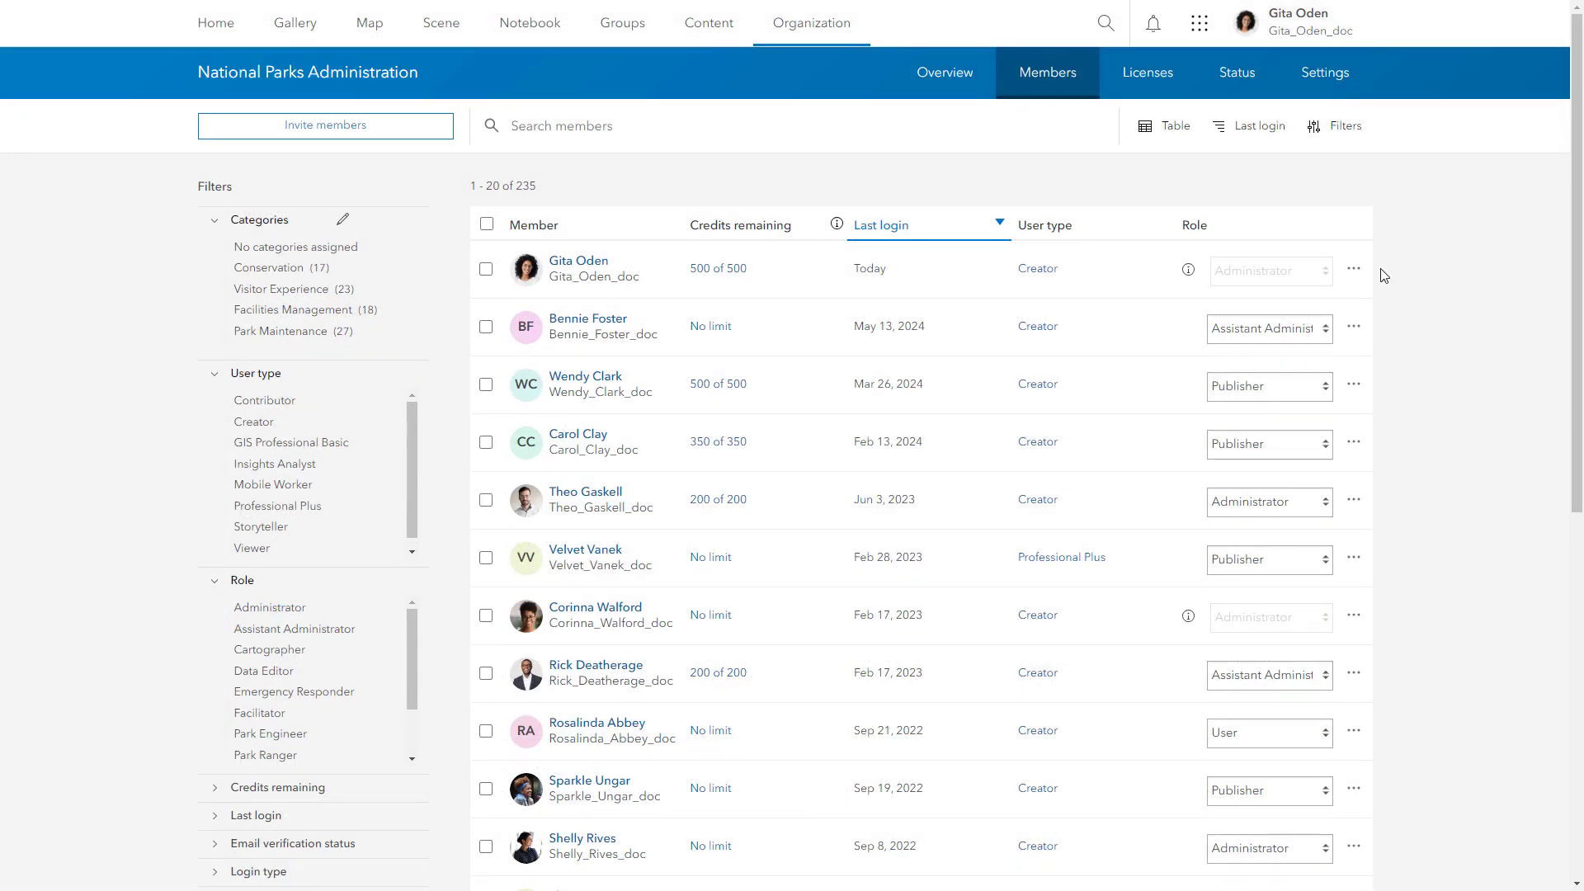
Review New member defaults: Creator user type, Park Engineer role, unlimited credits.
click(1329, 74)
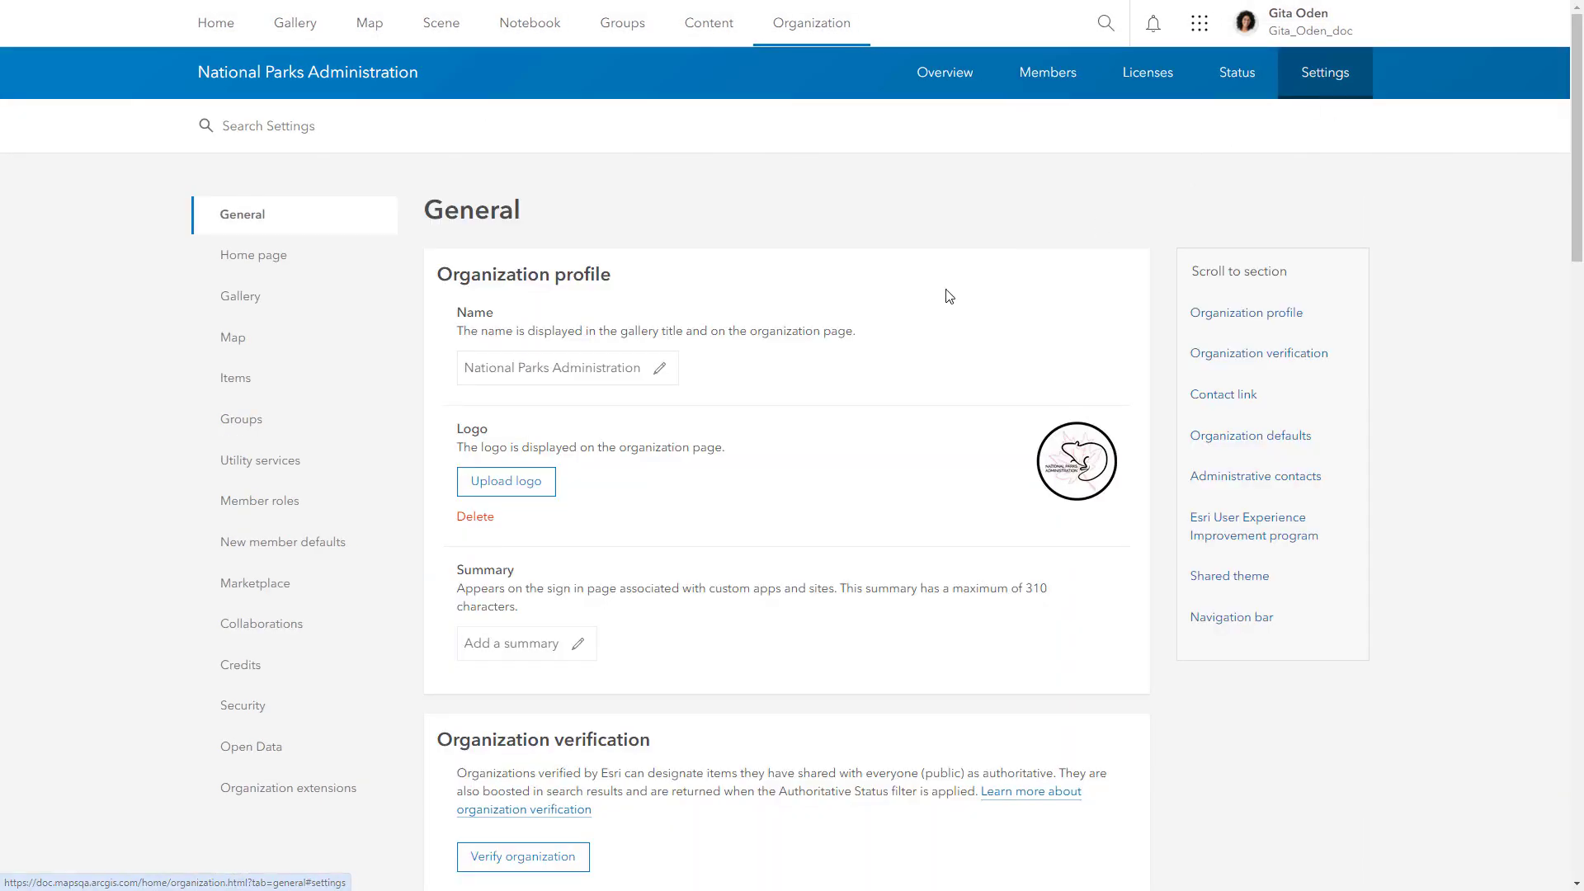
click(317, 545)
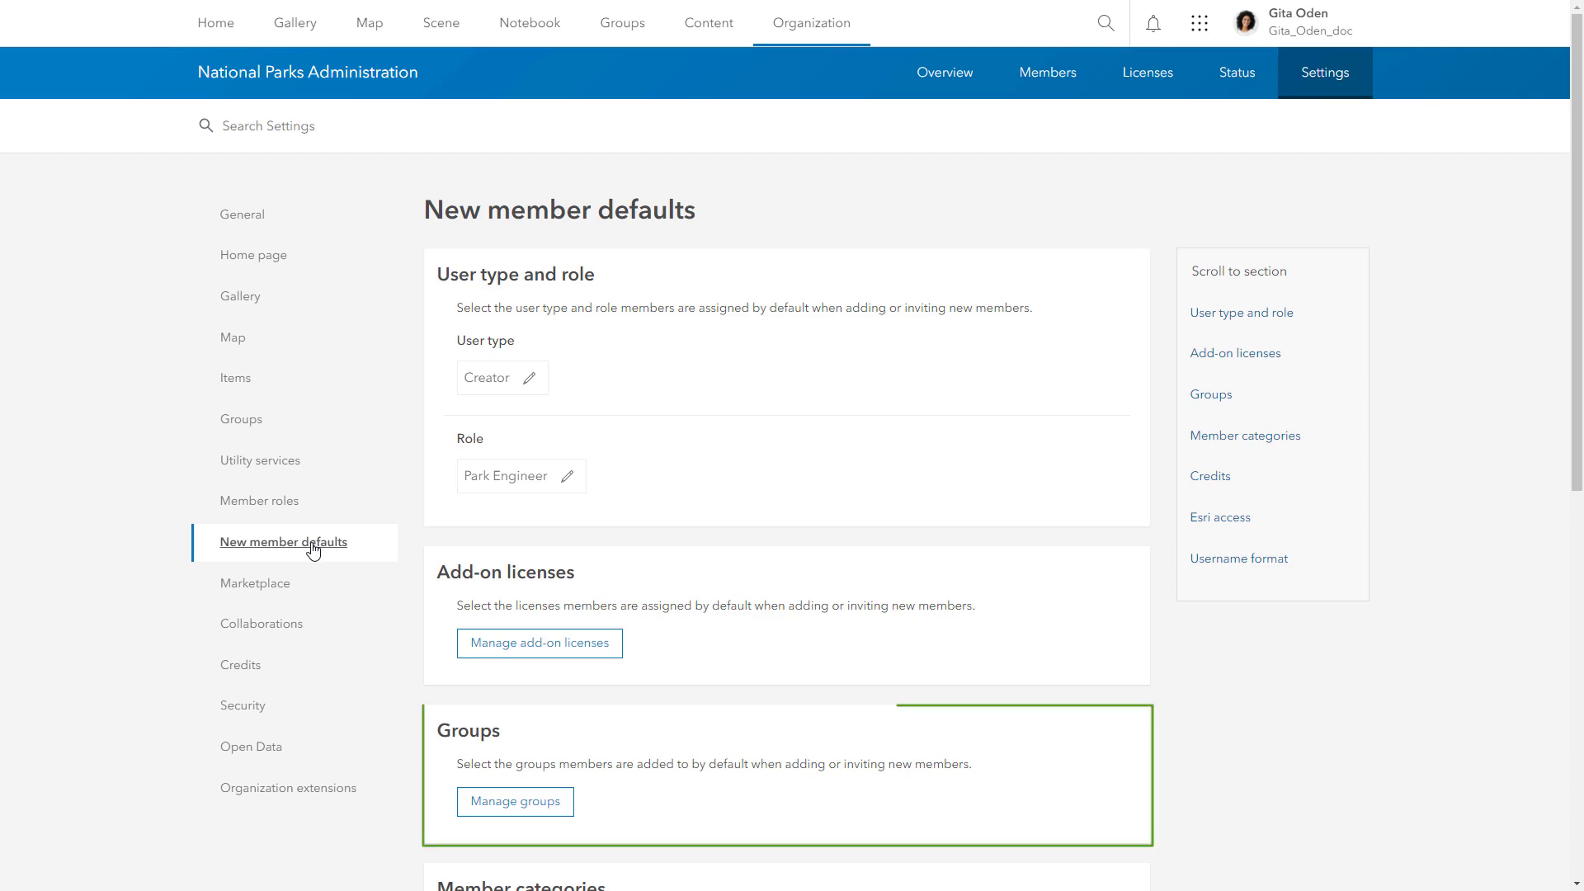
drag(1576, 450, 1576, 691)
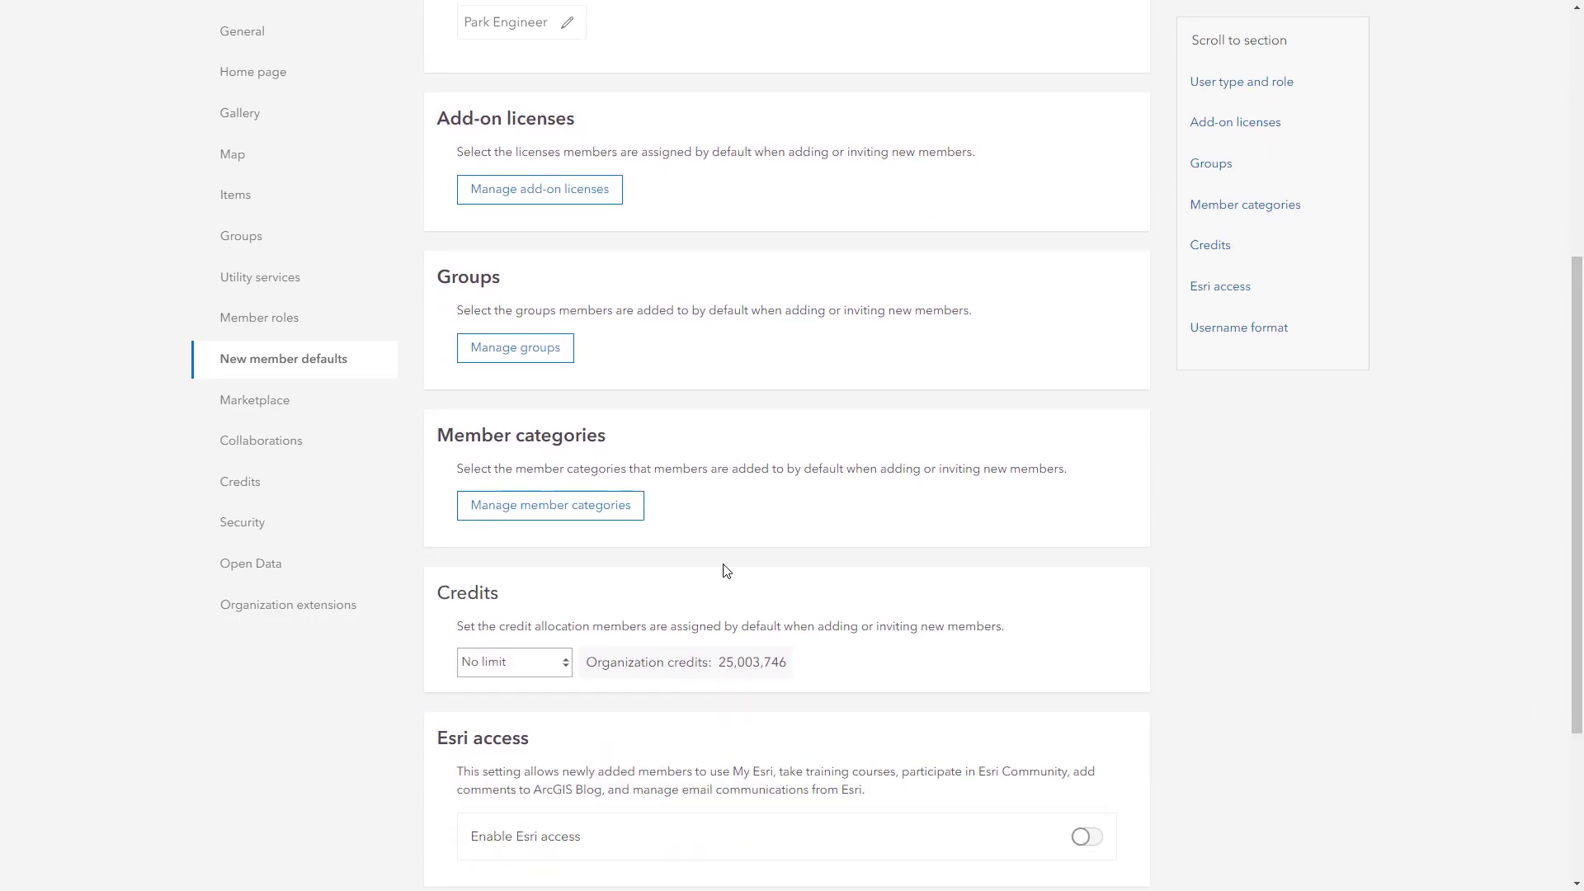
Draft a new member role with all Content and Groups privileges, then close it unsaved.
click(259, 319)
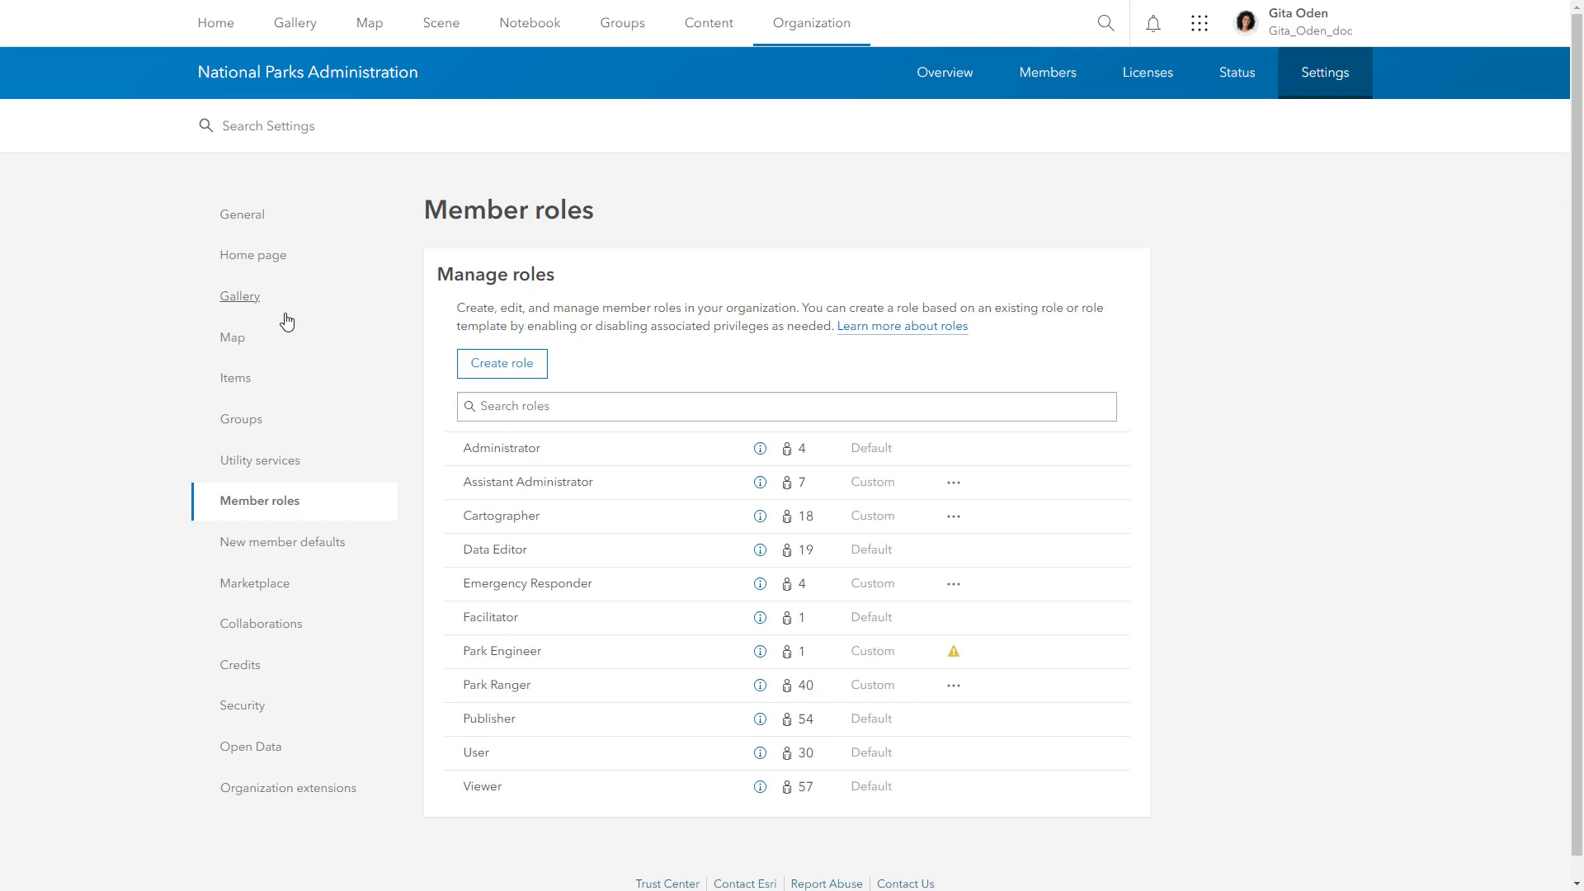
click(459, 361)
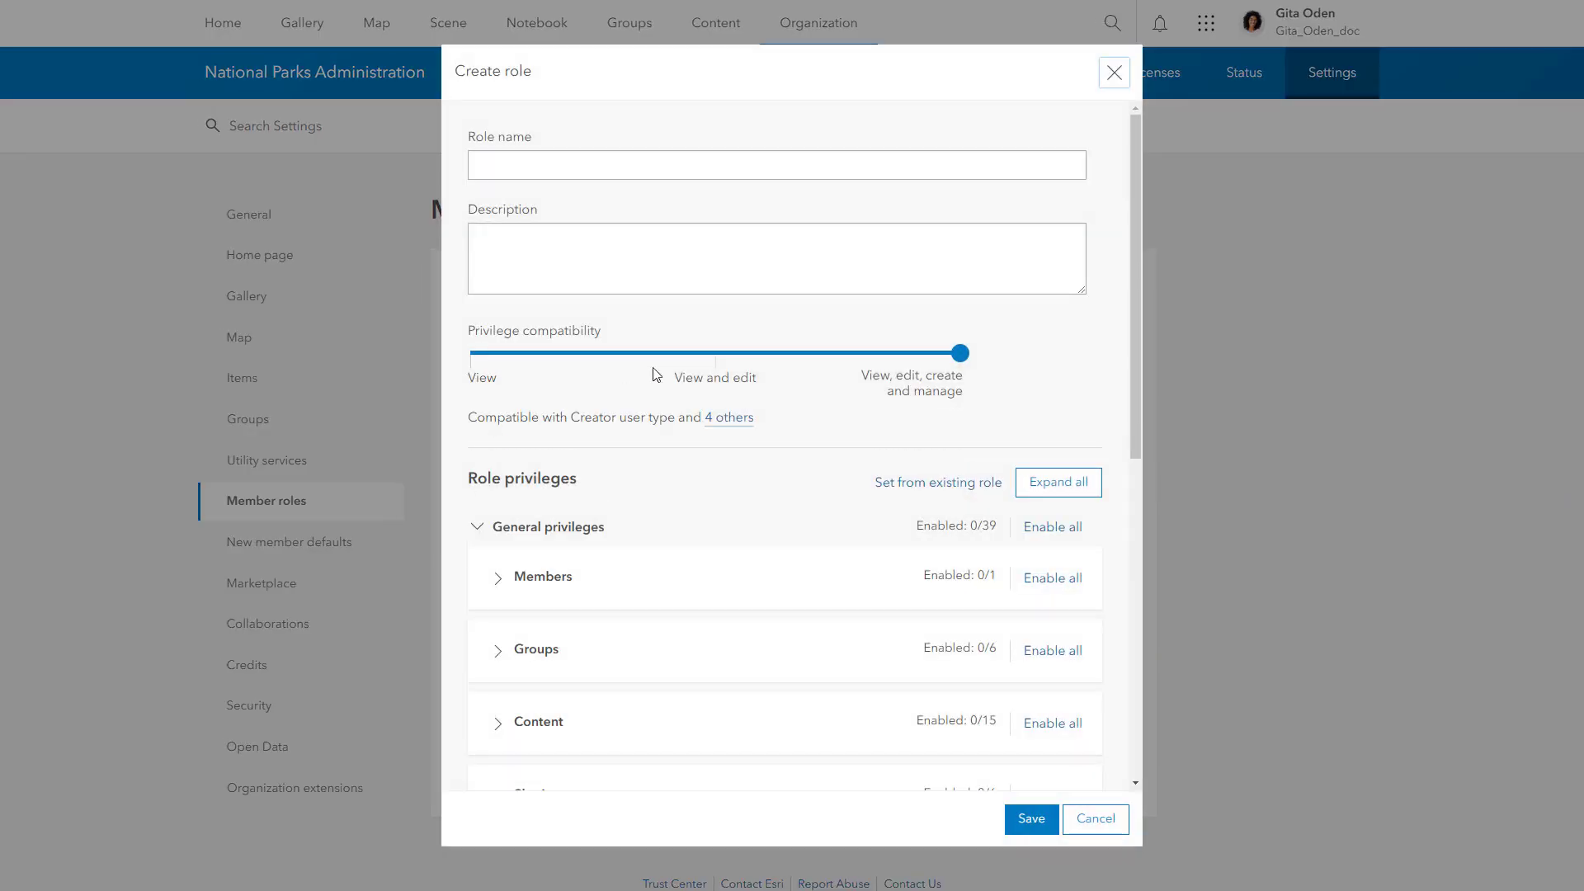
drag(1139, 419, 1106, 608)
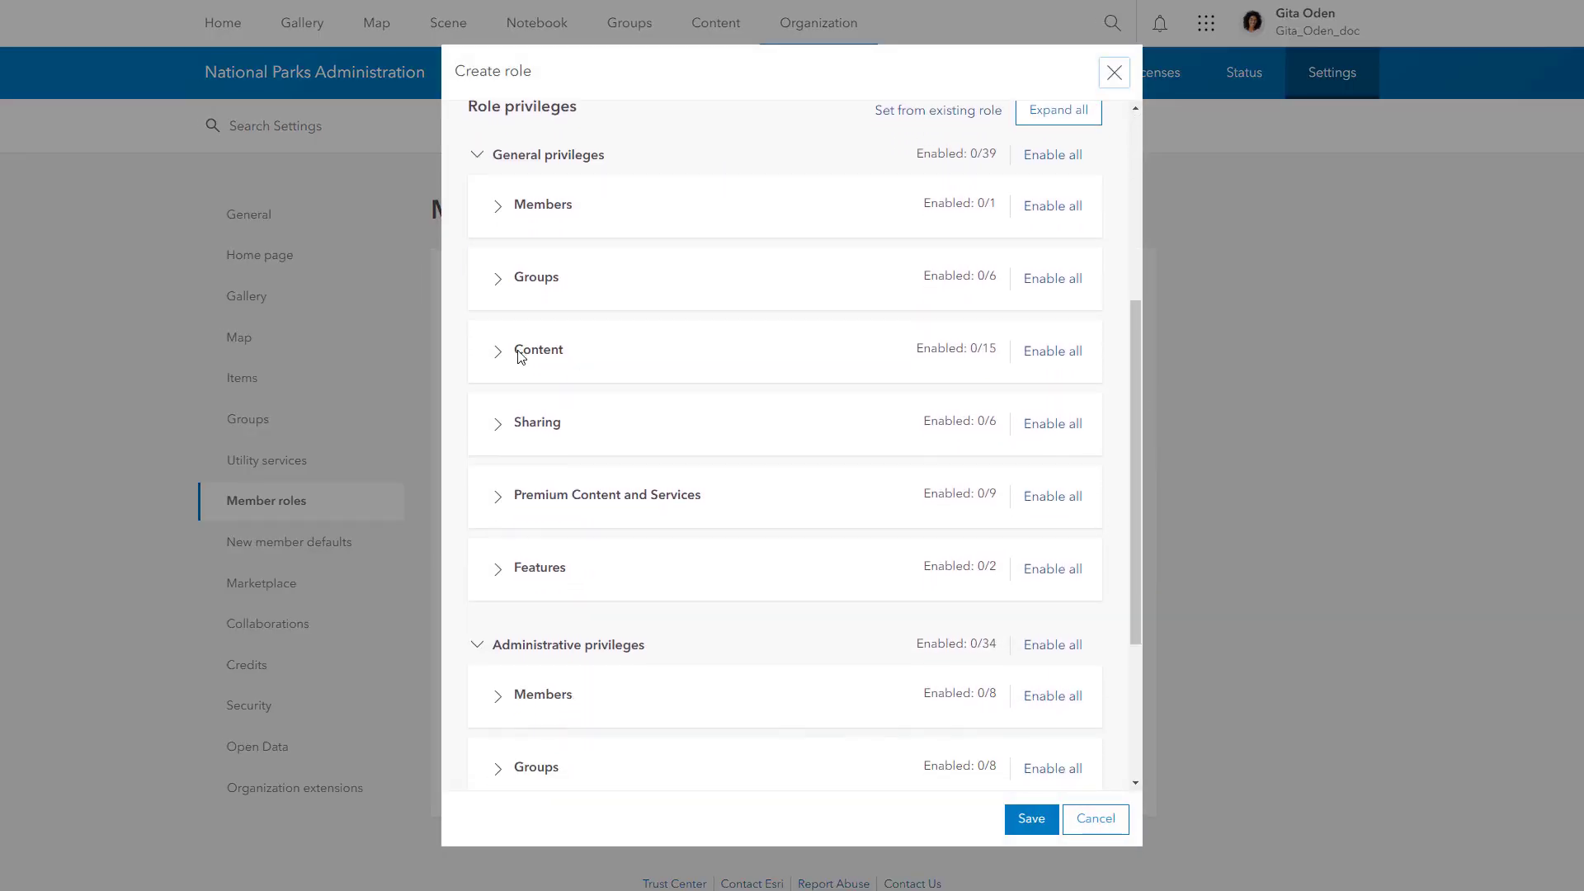
click(518, 355)
click(1065, 357)
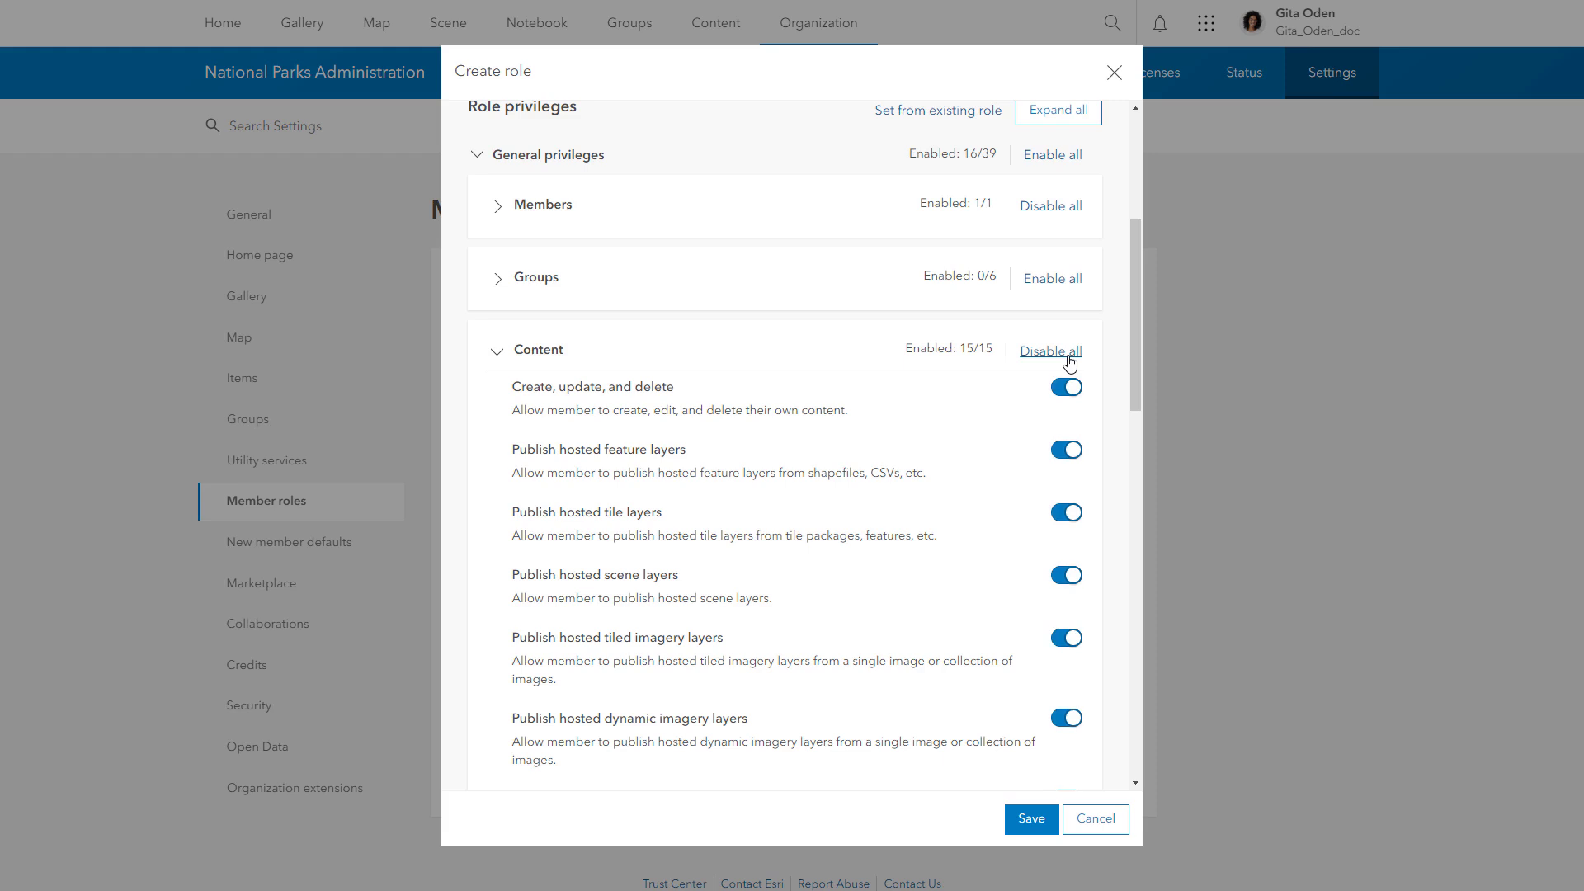
click(499, 282)
click(1061, 283)
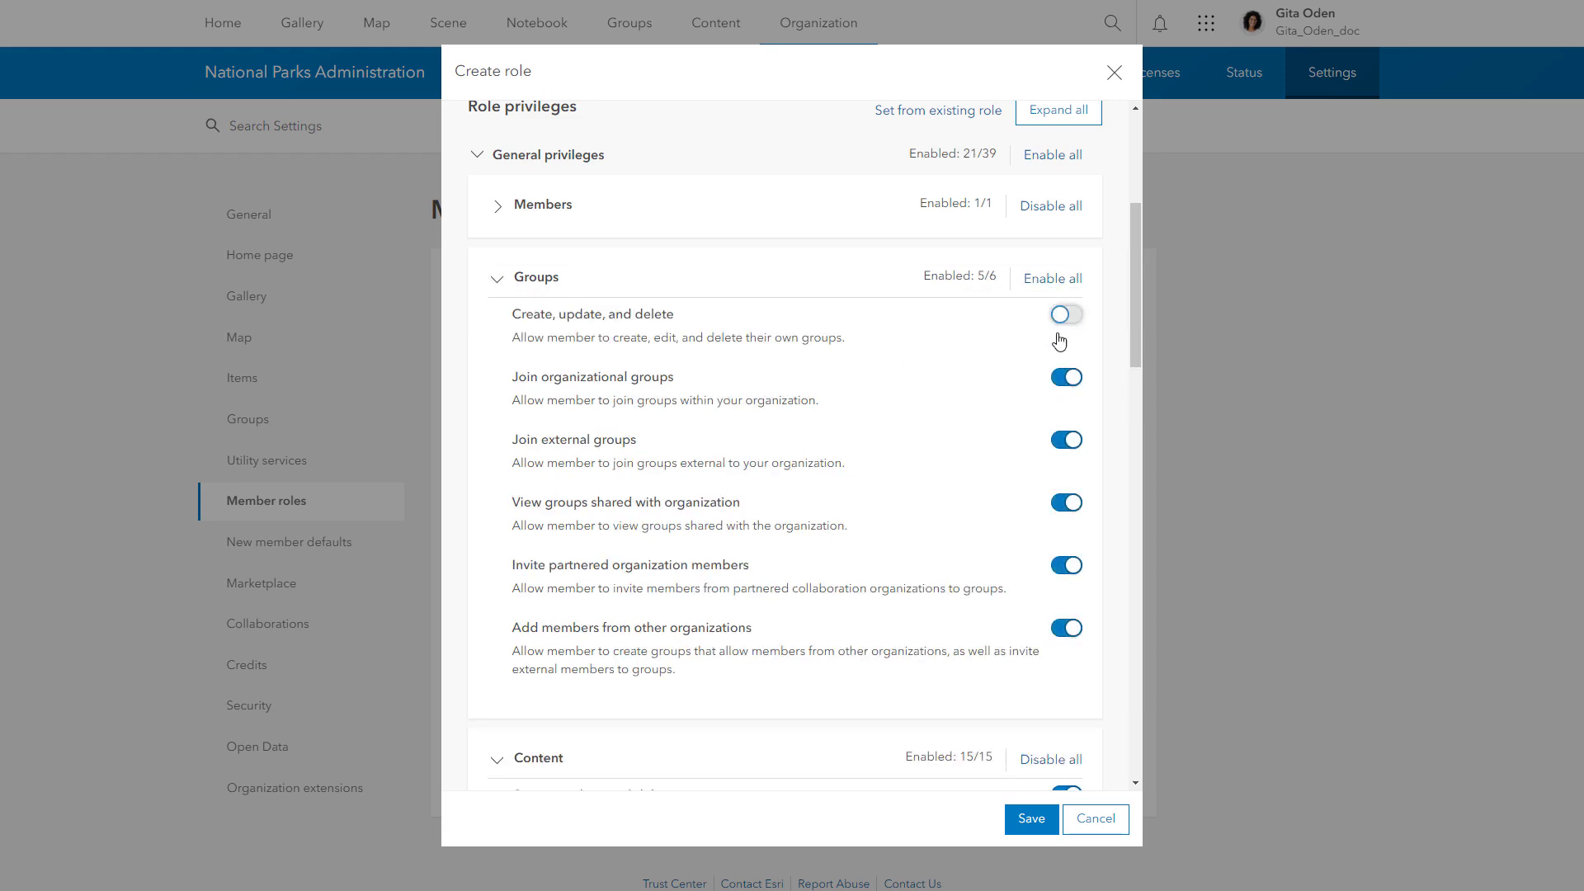
click(1084, 822)
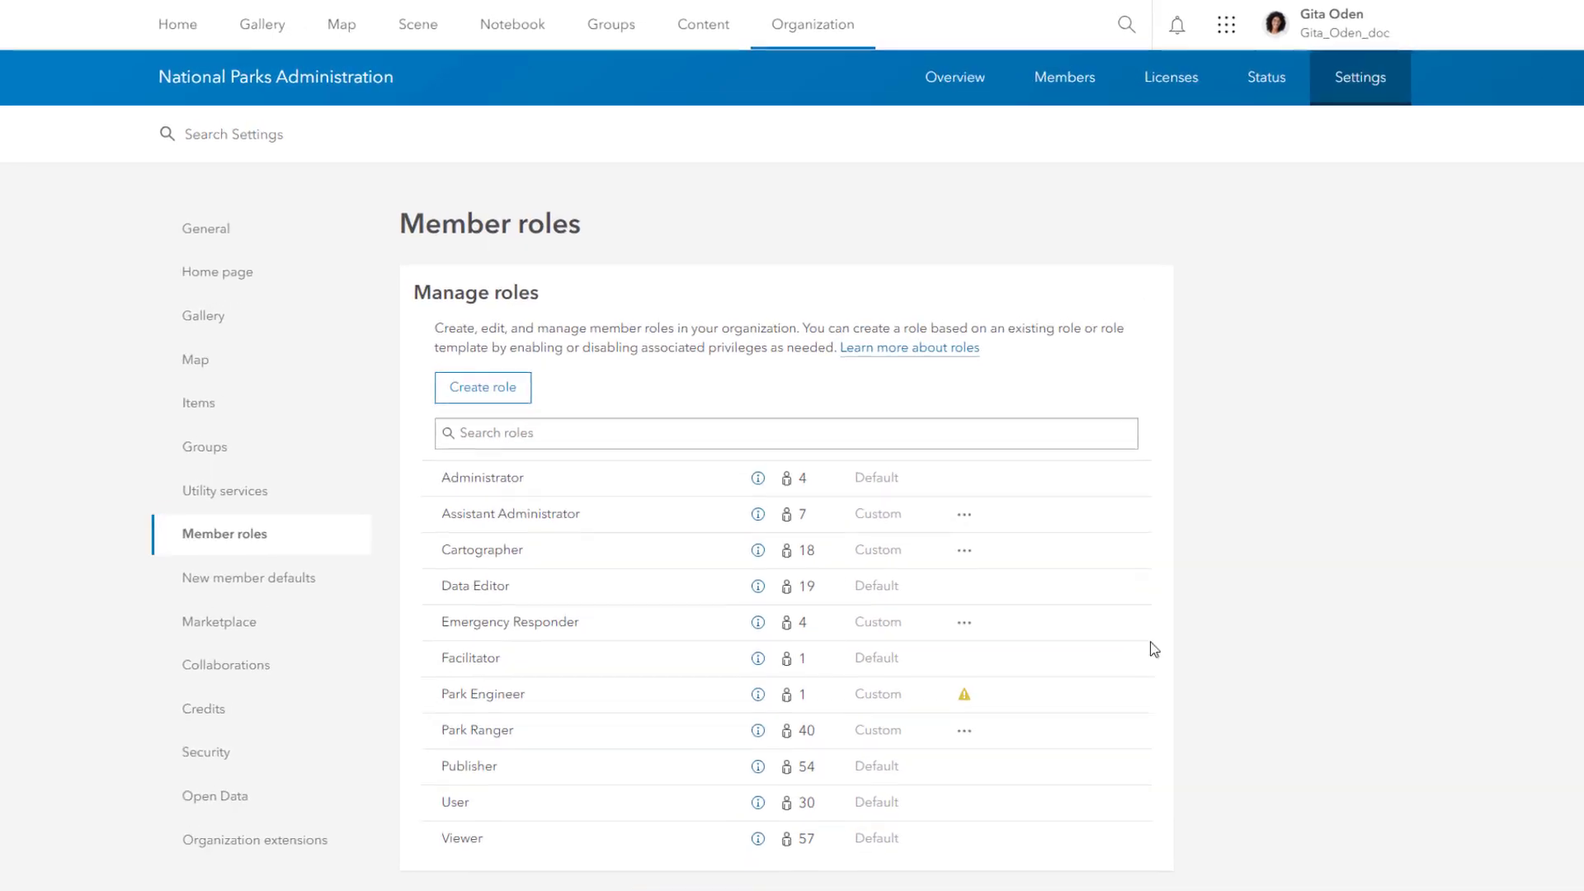
Scroll through the add-on licenses, including ArcGIS Pro Basic, Standard and Advanced.
click(1239, 122)
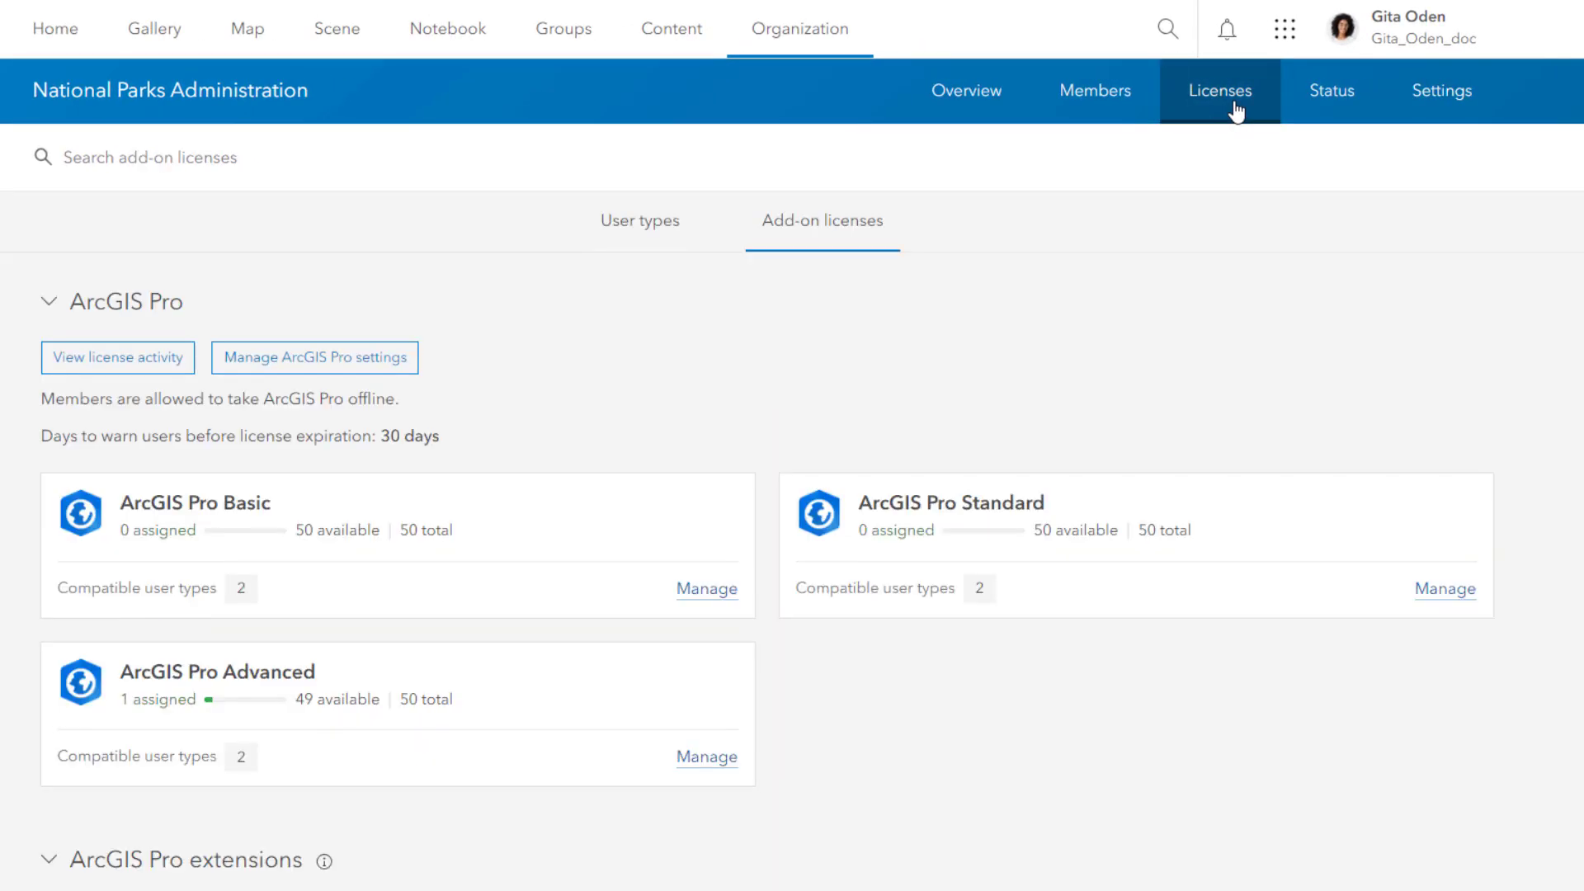
drag(1578, 177, 1578, 821)
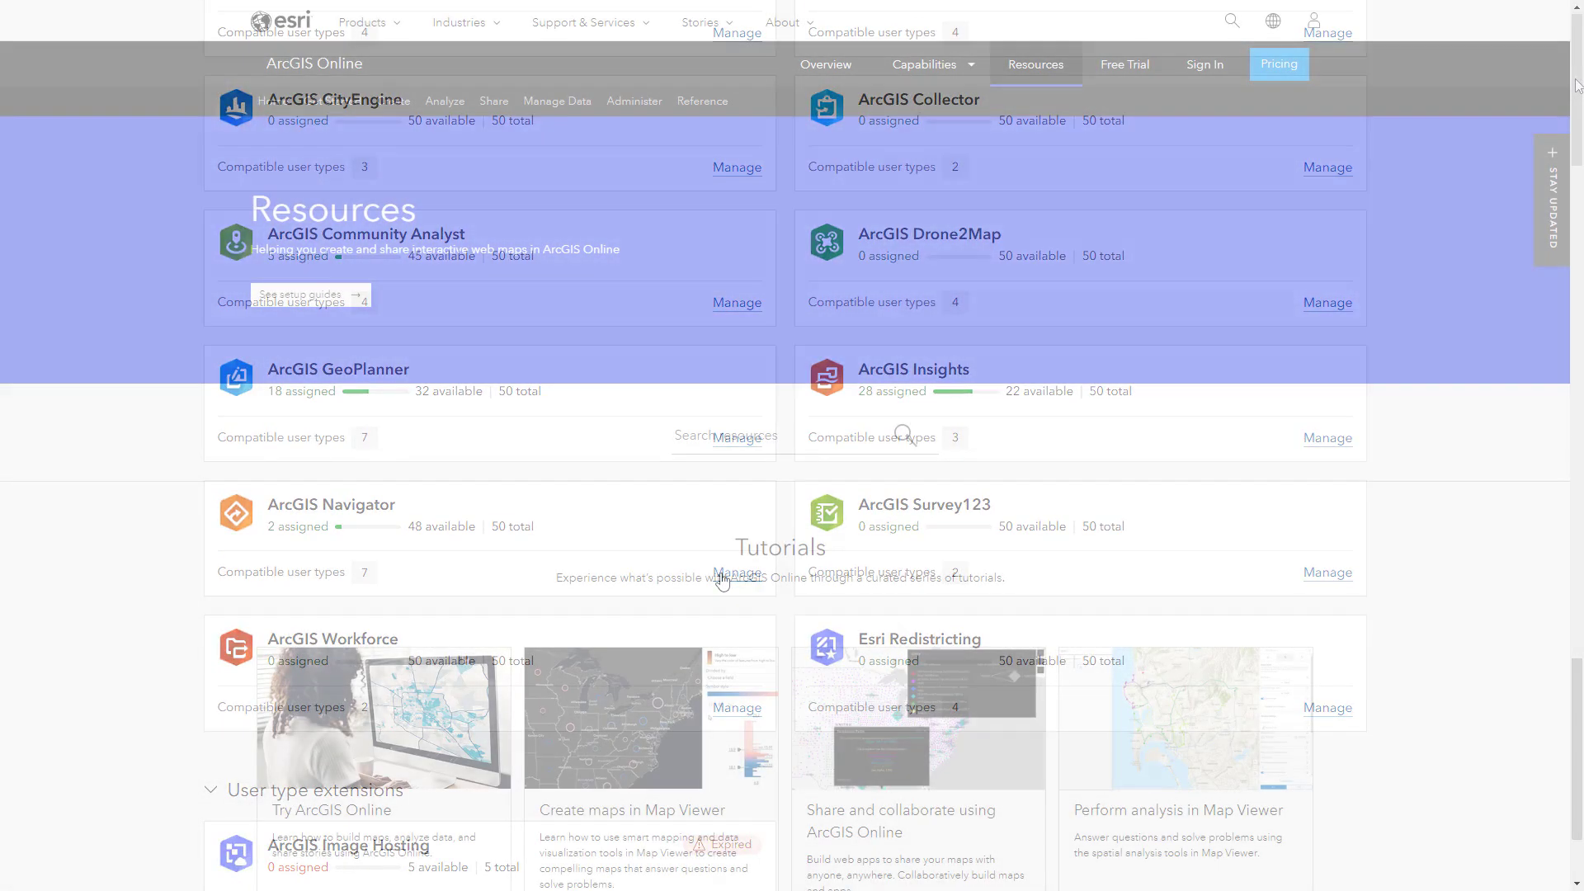